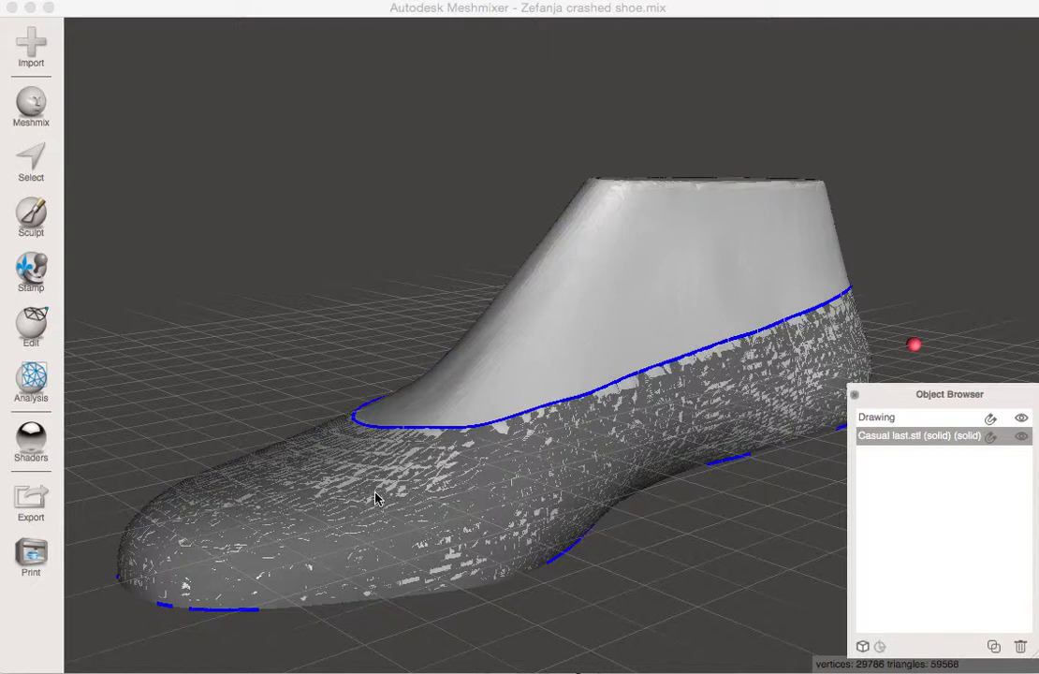
- Hide the Casual last, toggle the Drawing shoe shell off and on, and select it
mouse_move(349, 491)
right_down()
mouse_move(476, 506)
mouse_move(696, 486)
mouse_move(740, 475)
mouse_move(796, 413)
mouse_move(696, 467)
mouse_move(566, 480)
mouse_move(310, 446)
mouse_move(290, 477)
mouse_move(330, 498)
right_up()
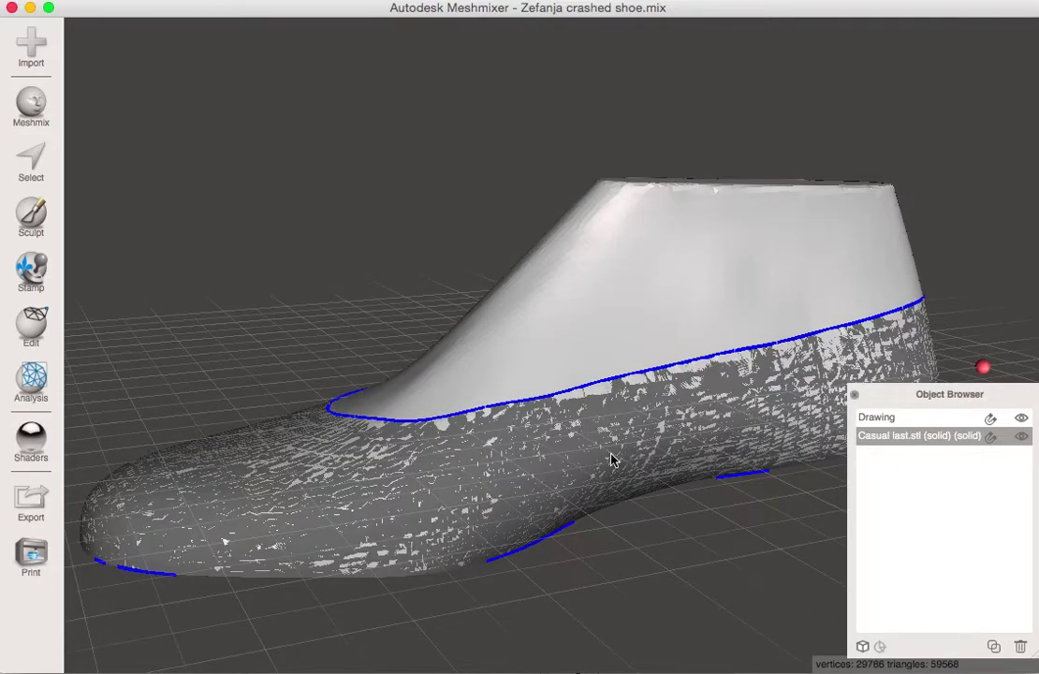
key(ctrl+h)
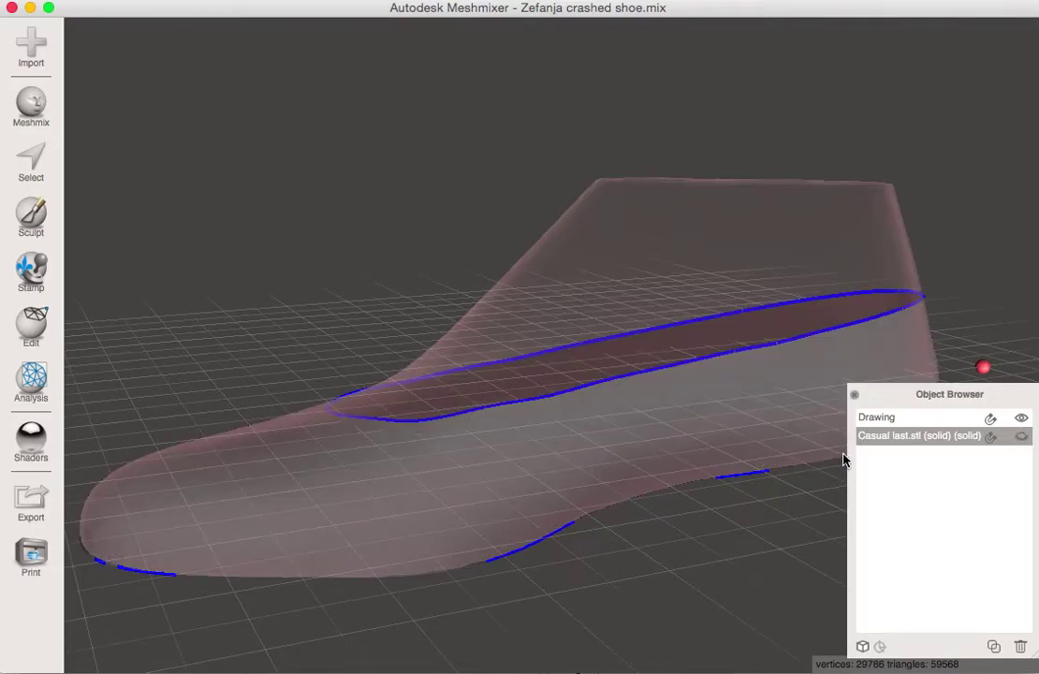
click(1021, 417)
click(1022, 417)
click(926, 420)
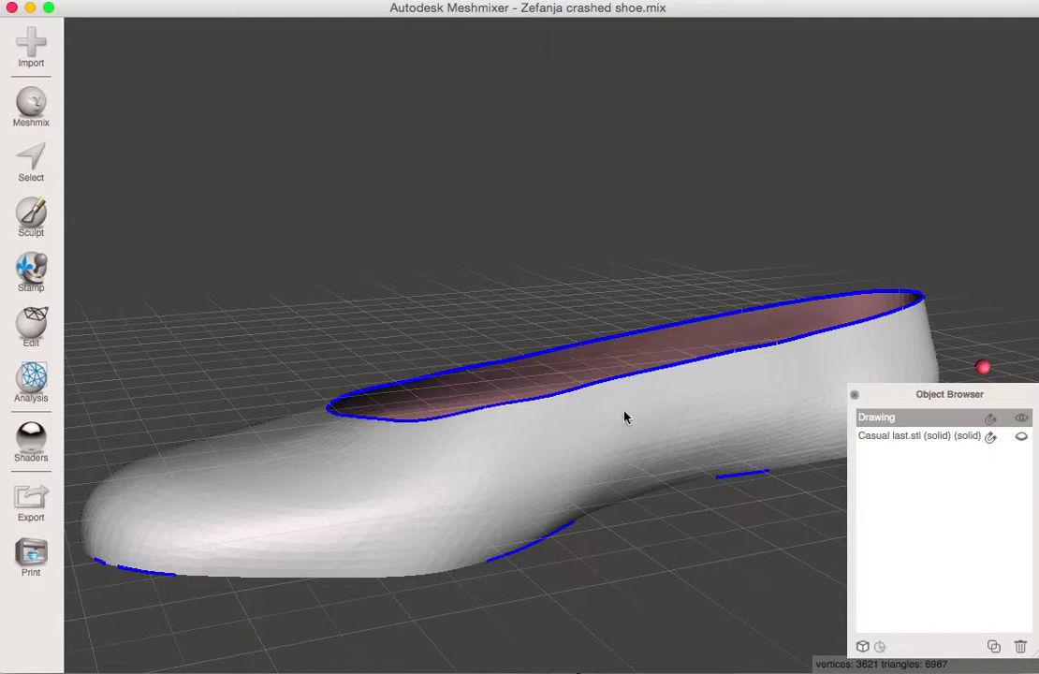
- Look down into the shoe opening, briefly showing then hiding the Casual last
right_drag(627, 417, 553, 373)
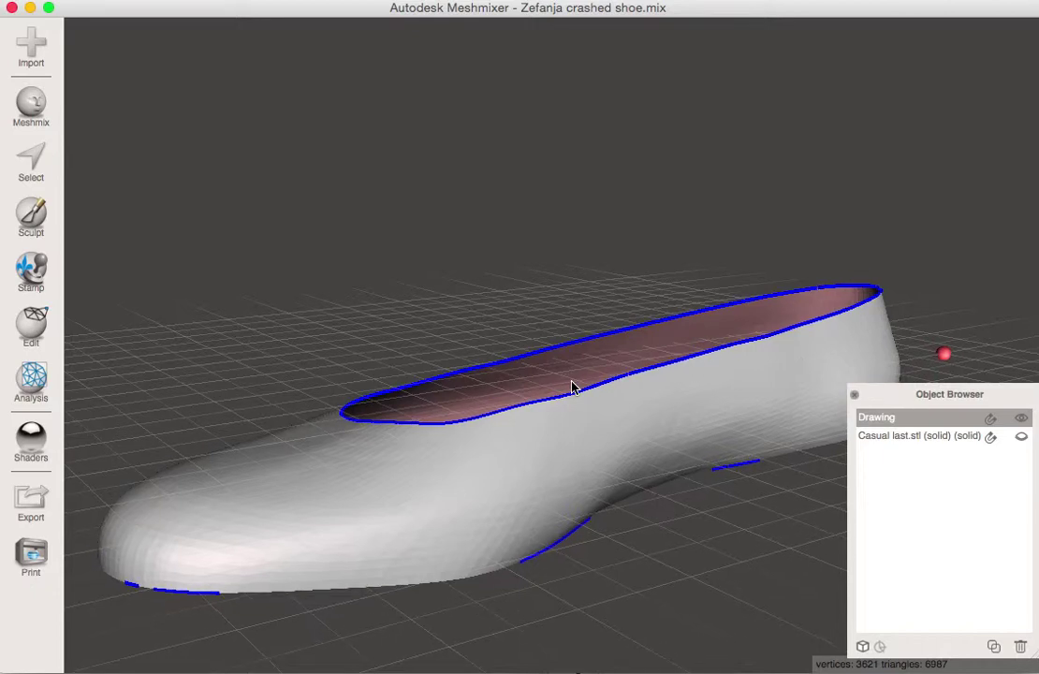
scroll(573, 386, down, 2)
scroll(573, 386, up, 4)
scroll(574, 386, down, 1)
click(905, 435)
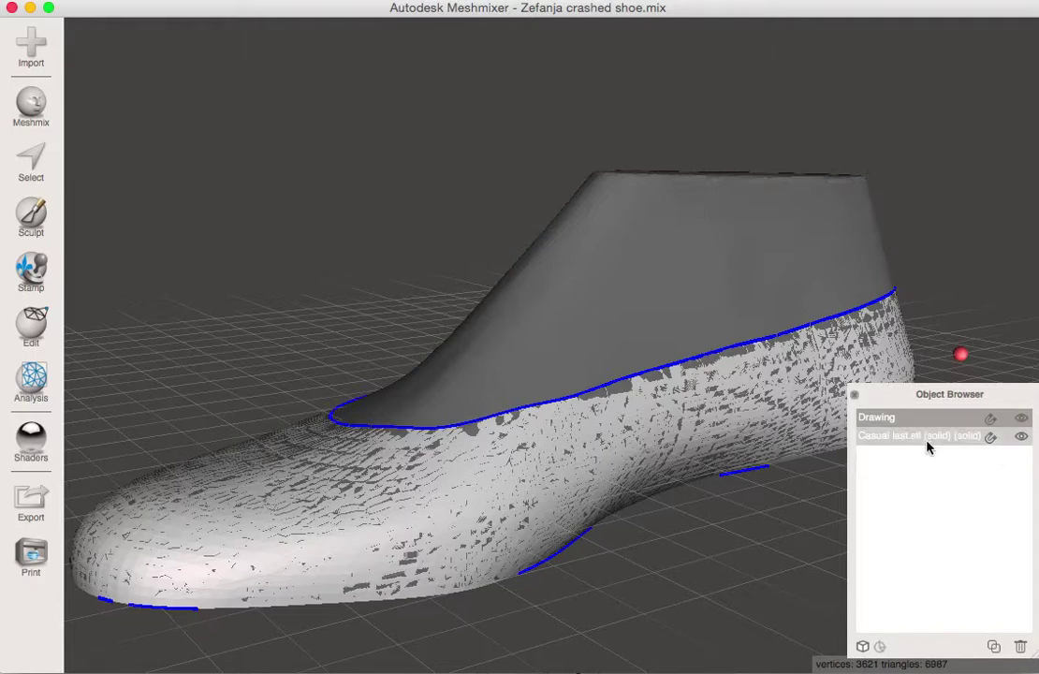
click(1023, 437)
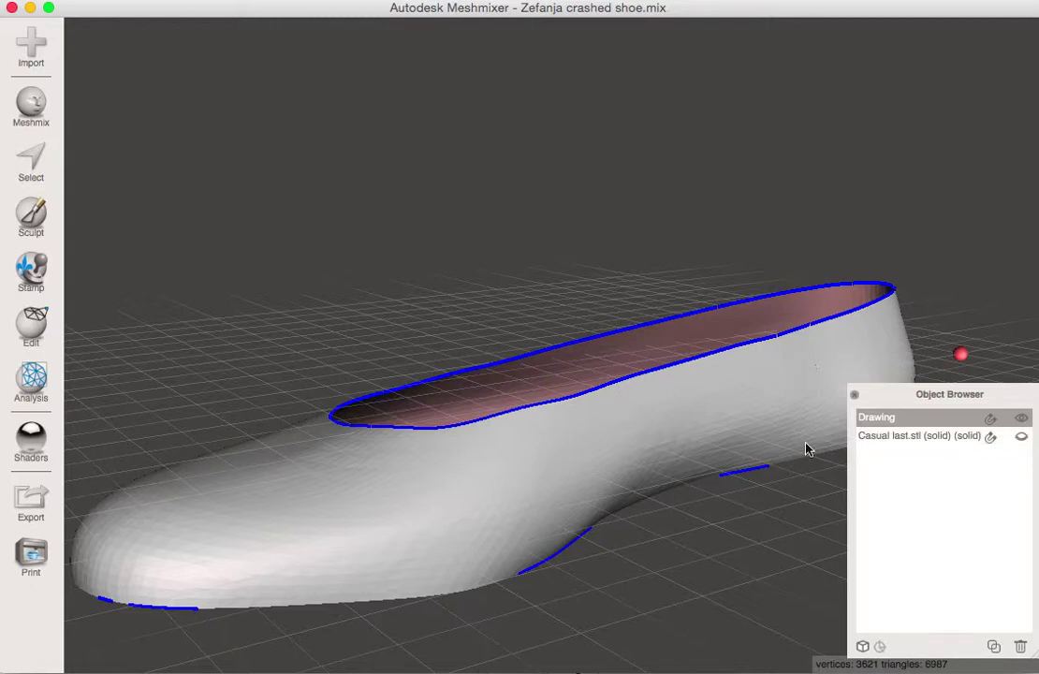
- Preview Edit > Make Solid on the shoe from a low side view, then close it
right_drag(580, 378, 483, 550)
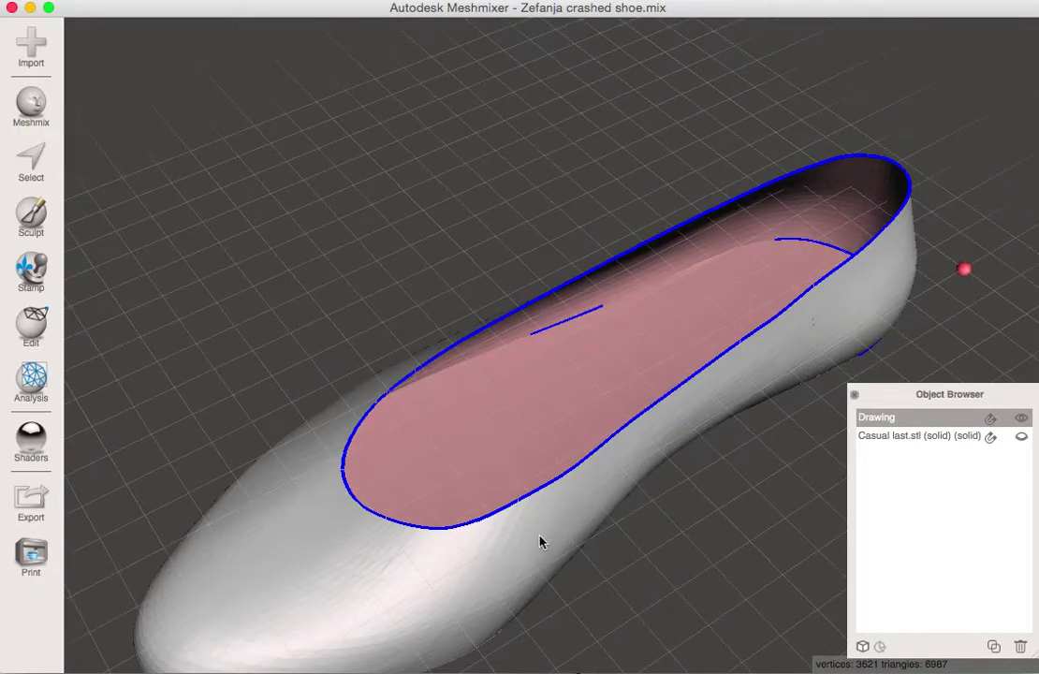
right_drag(540, 540, 554, 464)
click(30, 323)
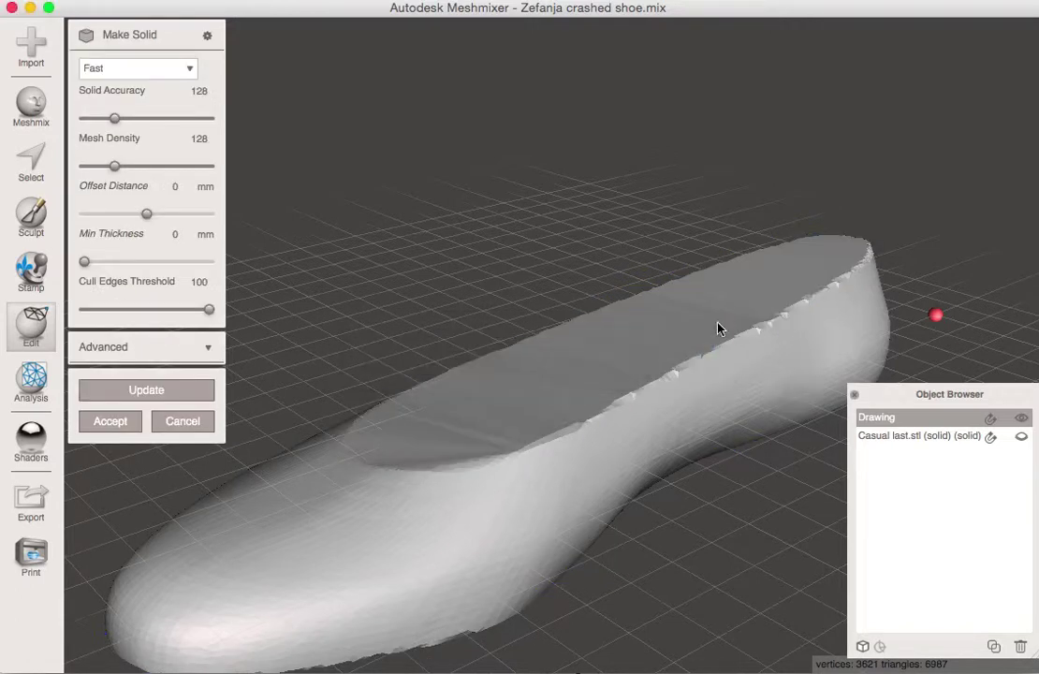
click(1022, 418)
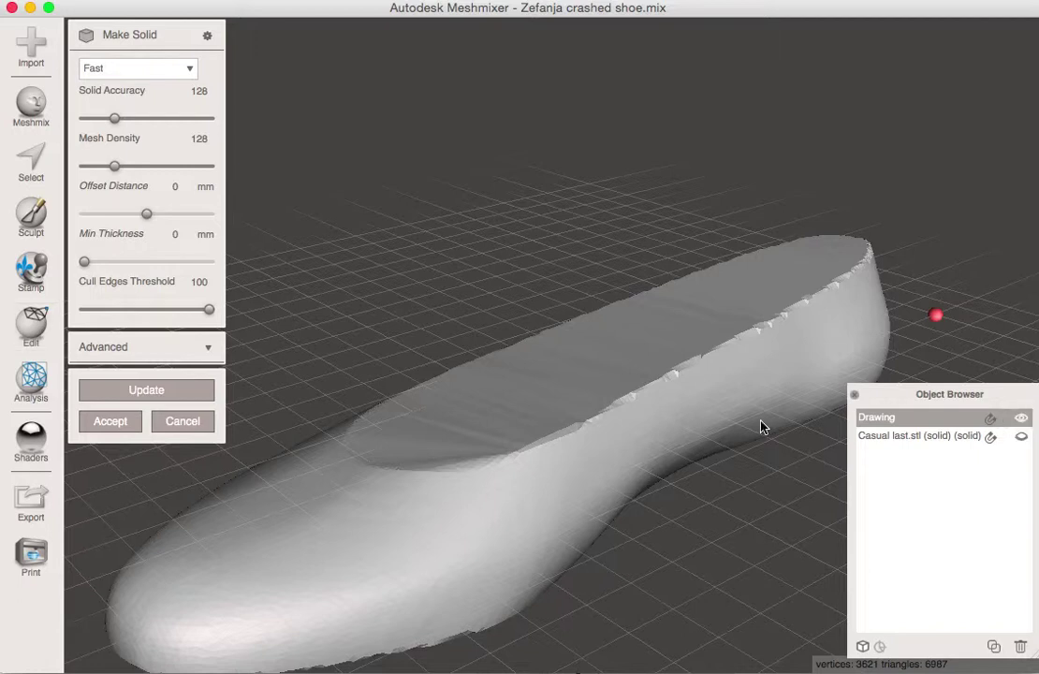
key(Return)
- Hide the Drawing shoe shell to a faint ghost, then bring it back into view
click(922, 417)
shift+click(899, 436)
click(899, 437)
click(899, 418)
click(1022, 419)
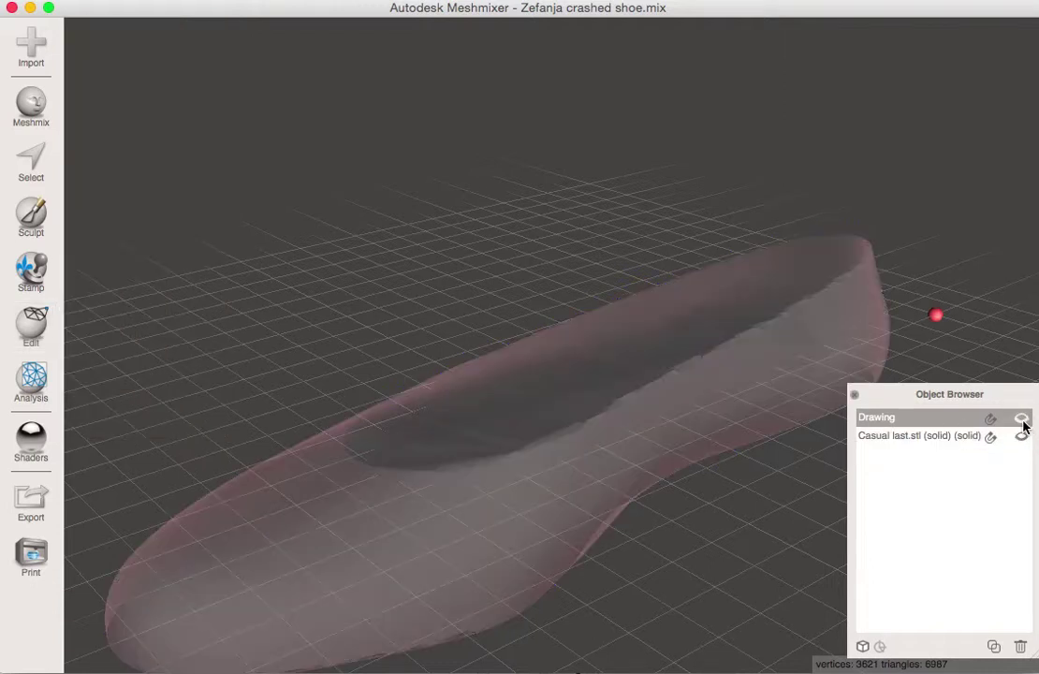
right_drag(707, 471, 763, 482)
click(510, 401)
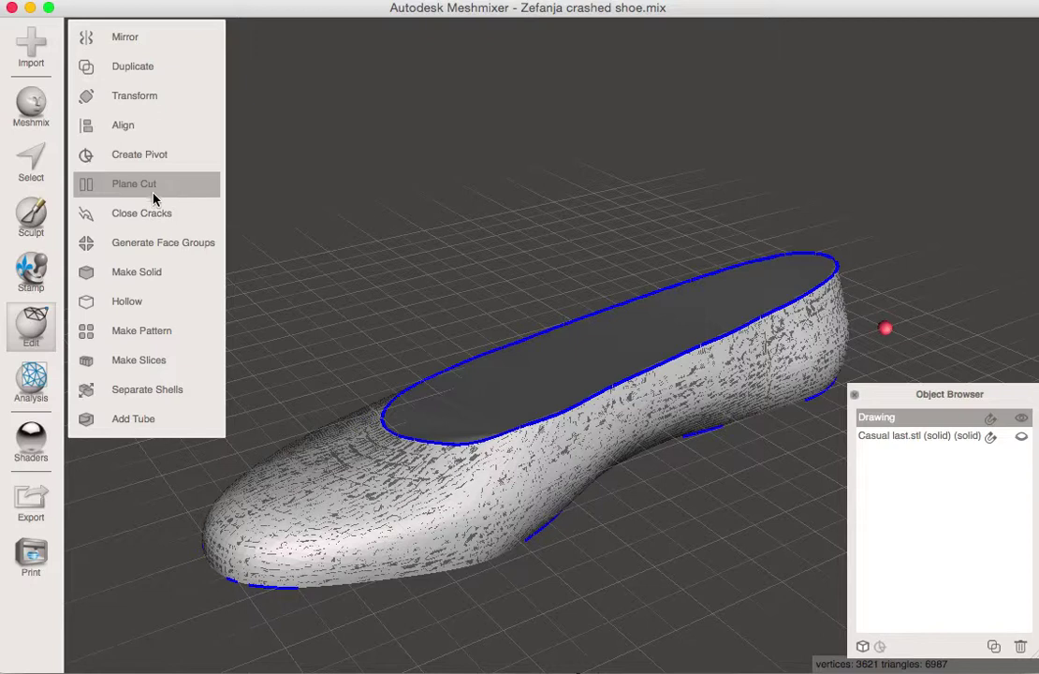
- Select every face of the Drawing shoe shell and apply a 5 mm Offset
click(34, 164)
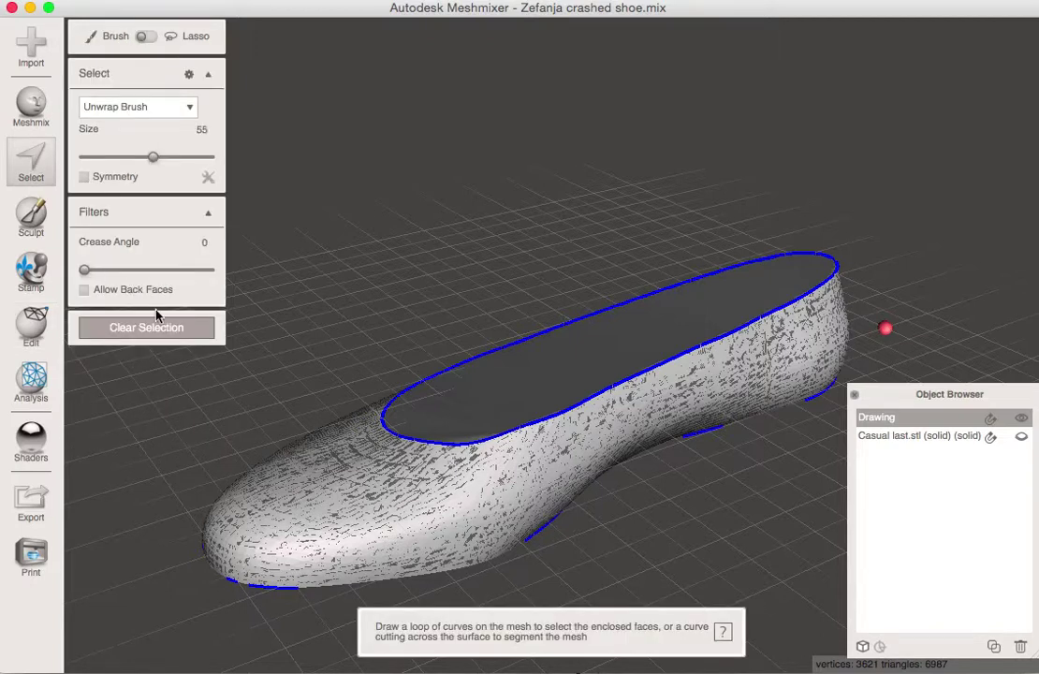
key(super+a)
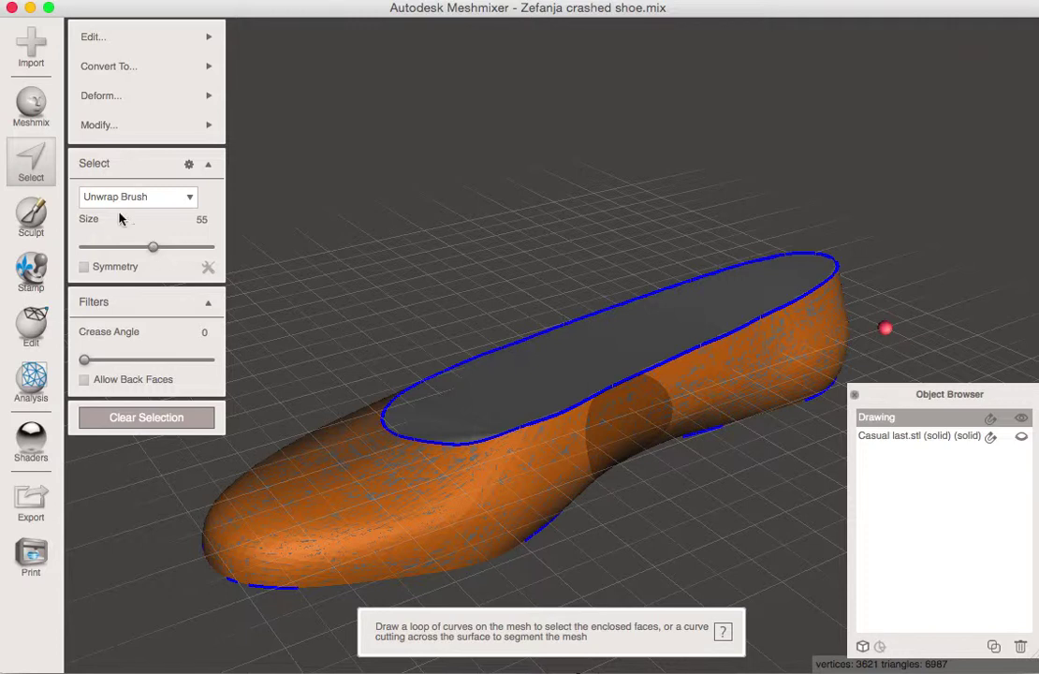
mouse_move(104, 37)
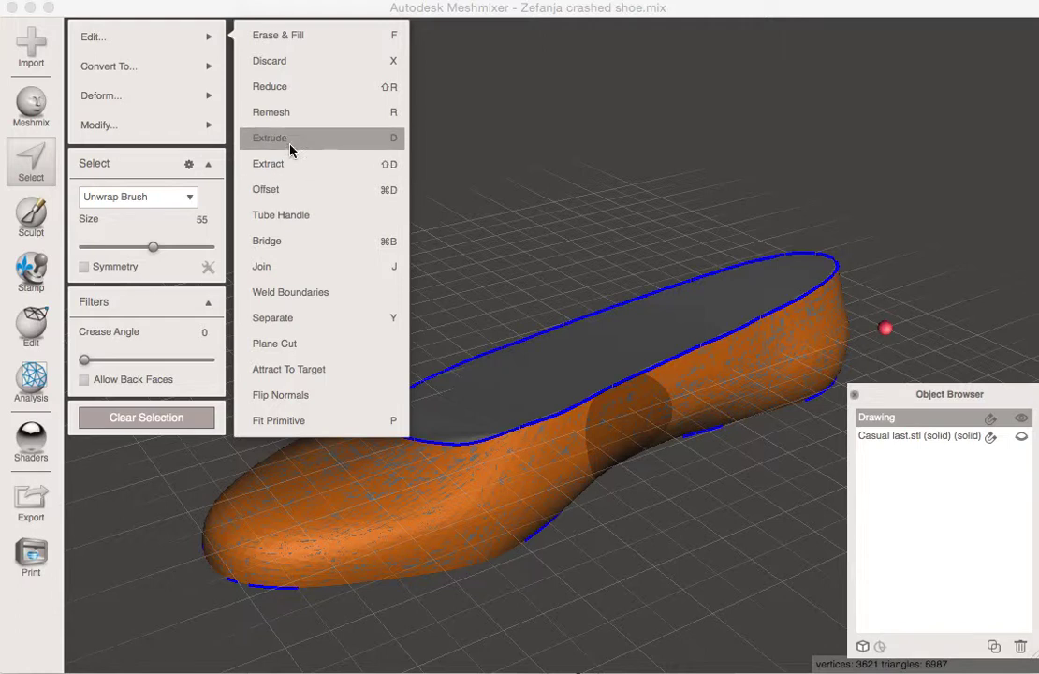
click(288, 200)
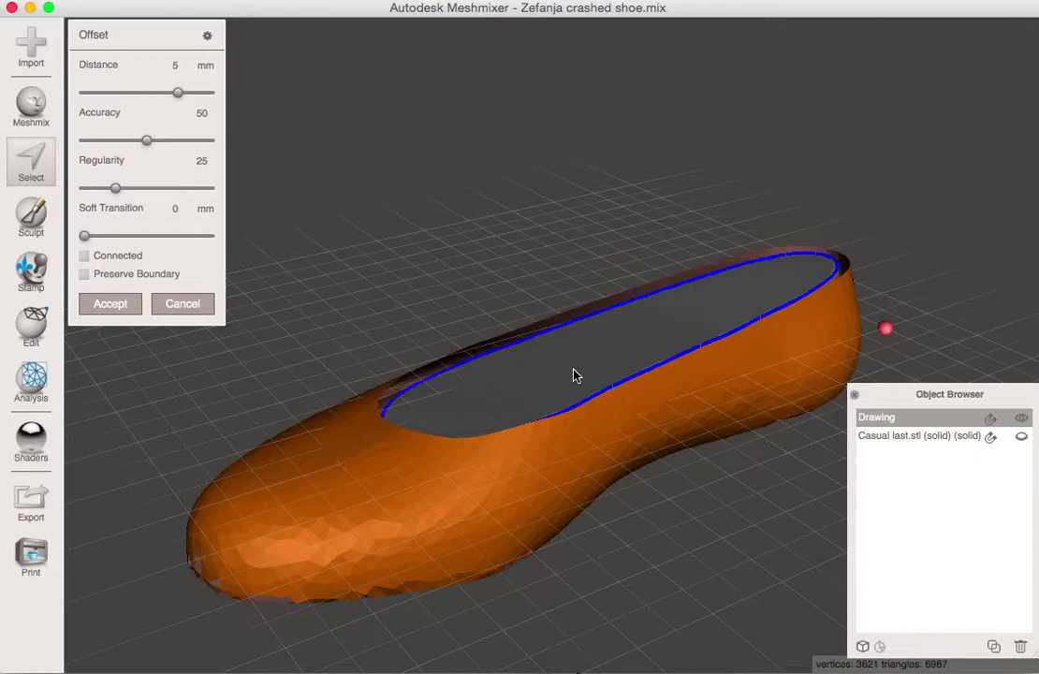
right_drag(629, 308, 865, 157)
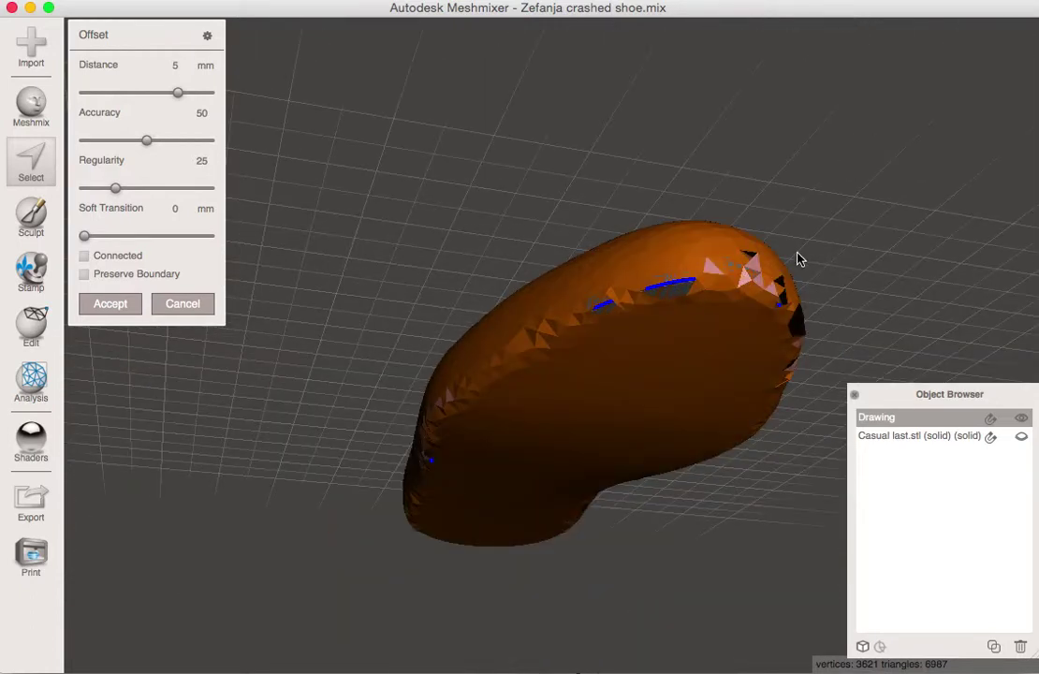
right_drag(829, 230, 251, 340)
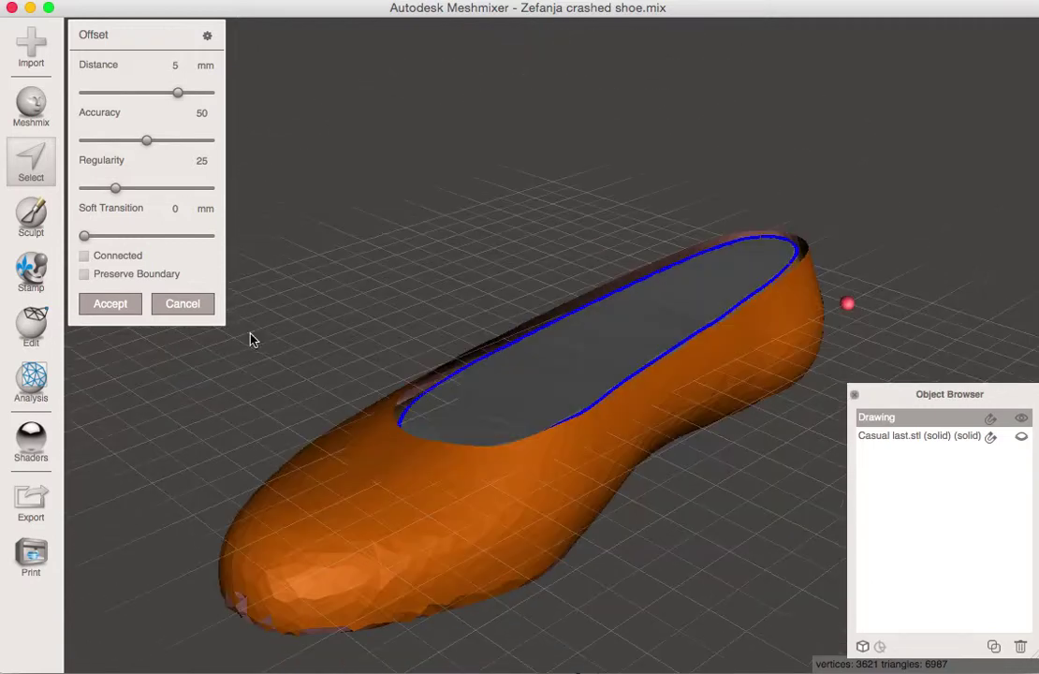
click(202, 299)
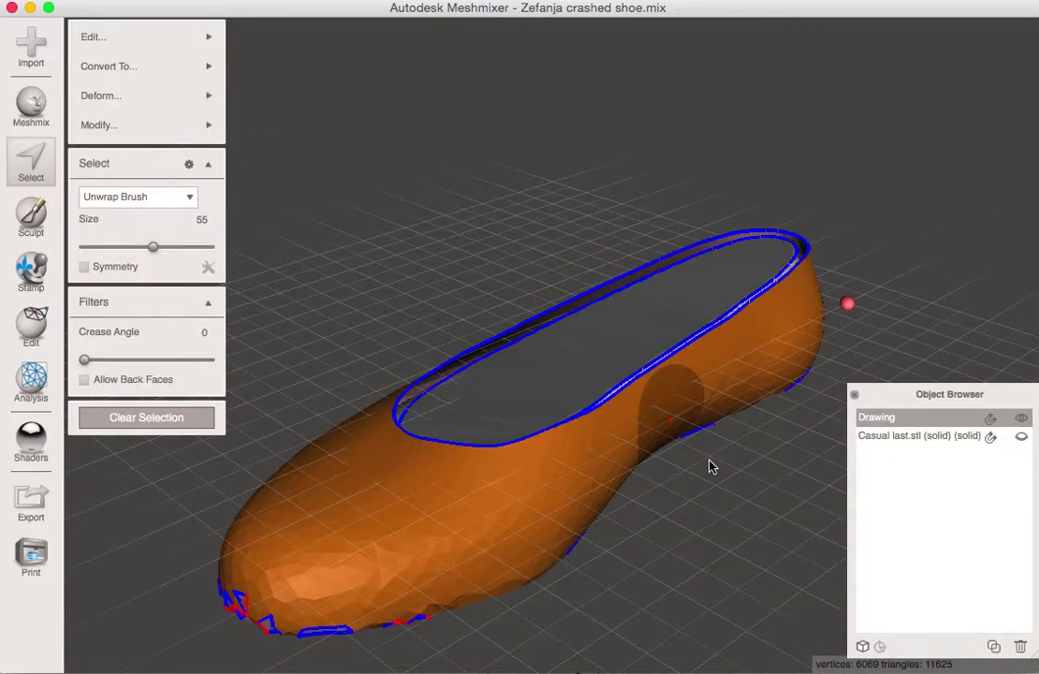
- Zoom and orbit to inspect the doubled rim, briefly showing then hiding the Casual last
scroll(710, 467, up, 5)
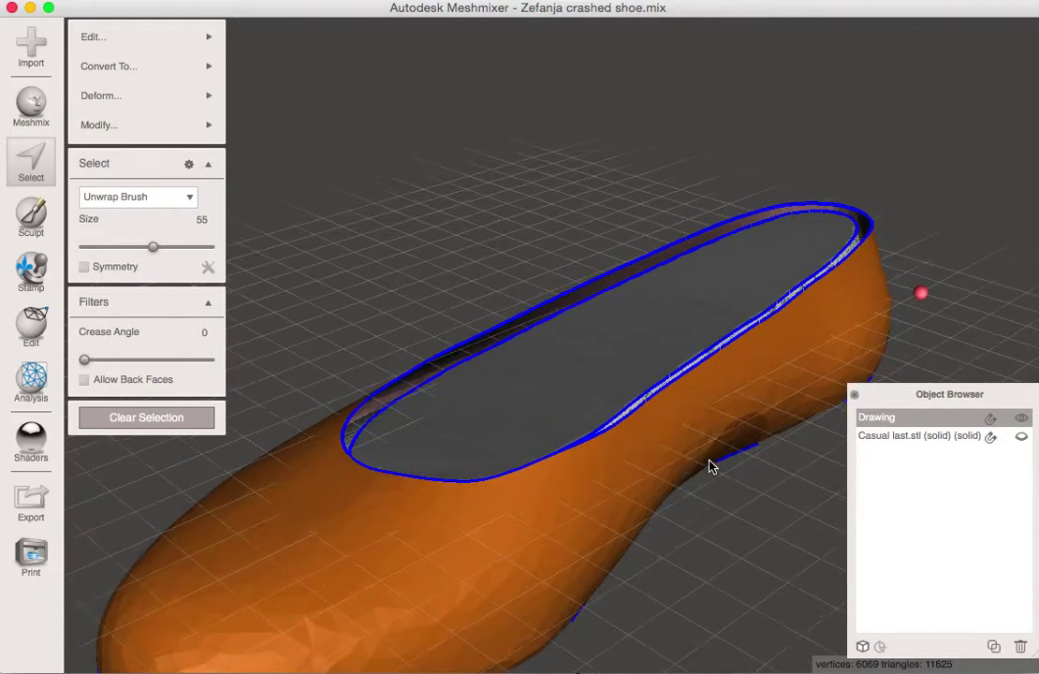
scroll(709, 467, up, 1)
mouse_move(709, 466)
right_down()
mouse_move(687, 499)
mouse_move(684, 531)
mouse_move(643, 559)
mouse_move(611, 506)
mouse_move(679, 476)
mouse_move(719, 473)
mouse_move(700, 457)
mouse_move(675, 366)
mouse_move(711, 335)
mouse_move(705, 339)
right_up()
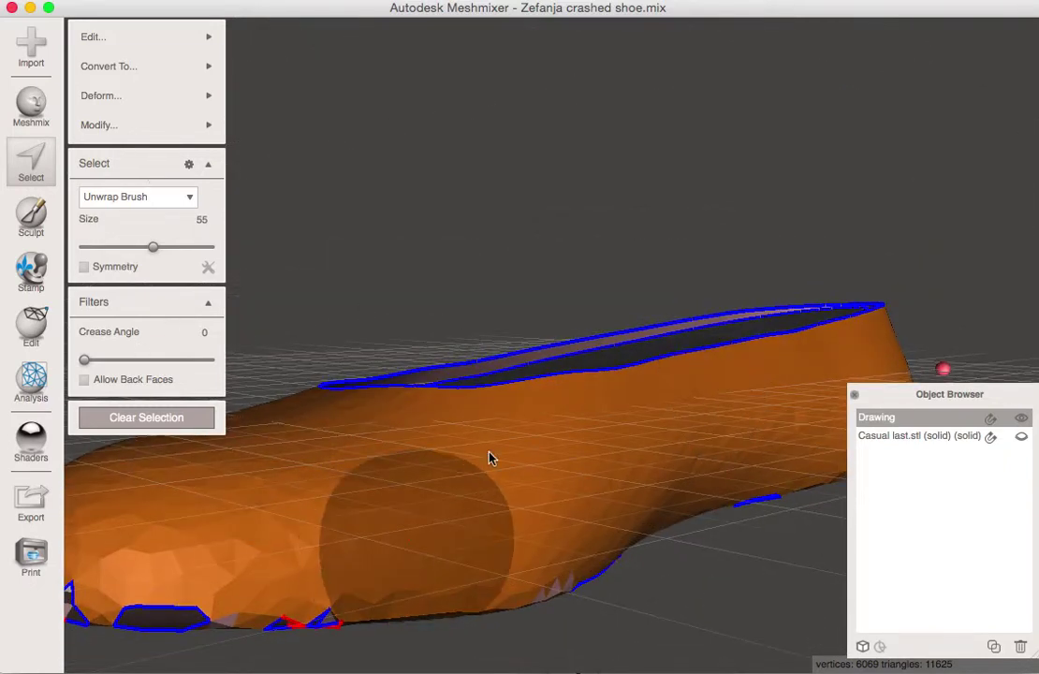
right_drag(489, 458, 573, 469)
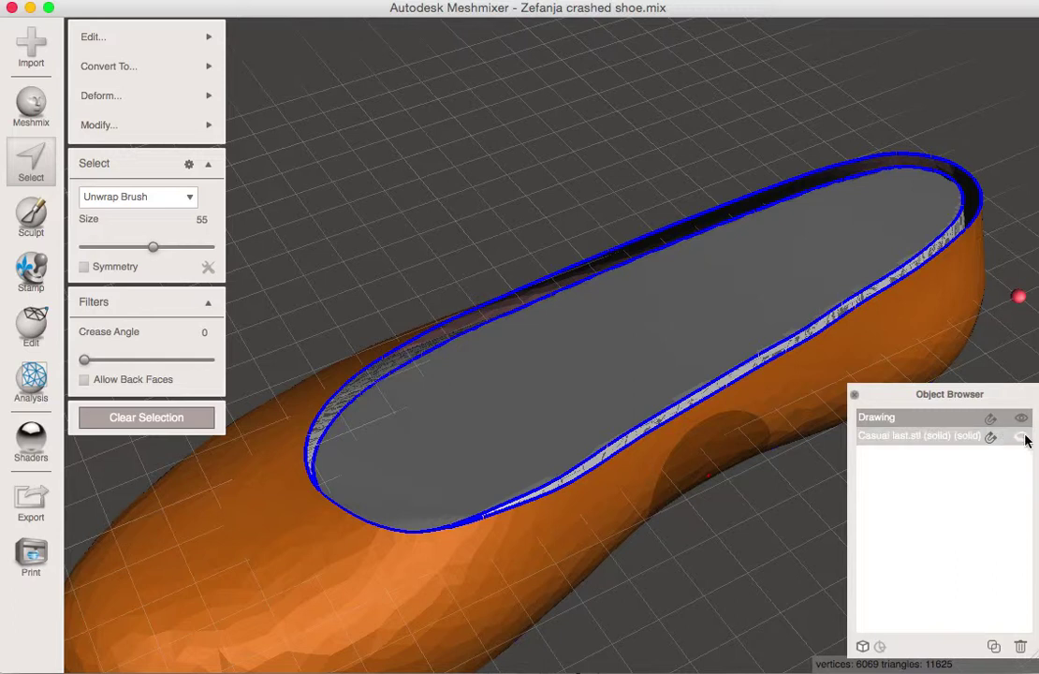
click(1022, 438)
click(1022, 438)
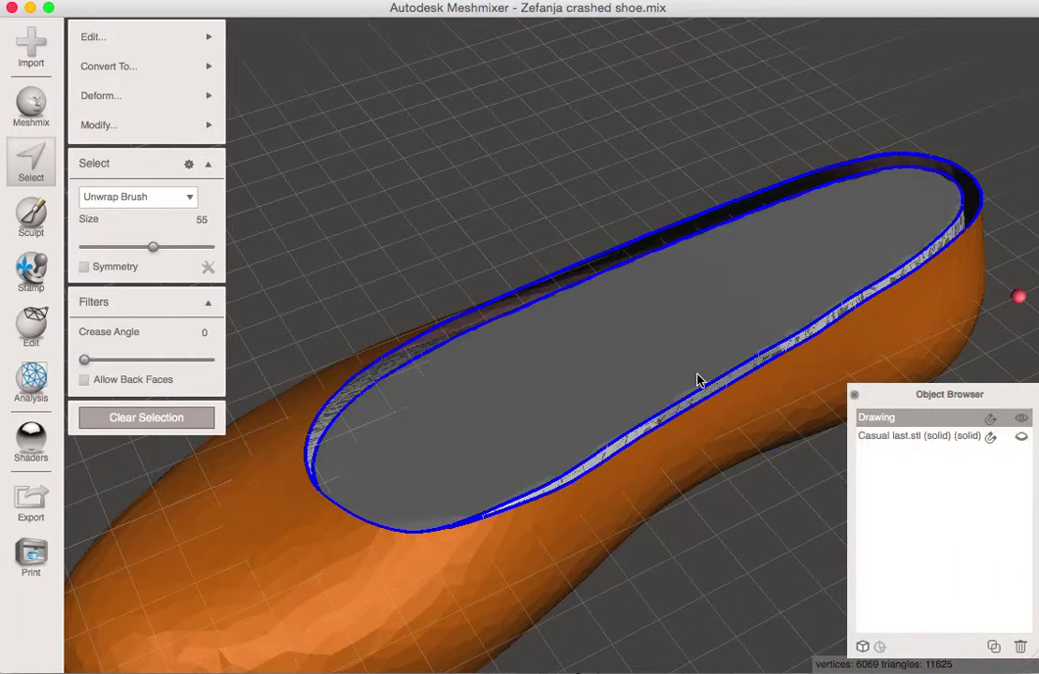
mouse_move(668, 394)
right_down()
mouse_move(680, 378)
mouse_move(694, 415)
right_up()
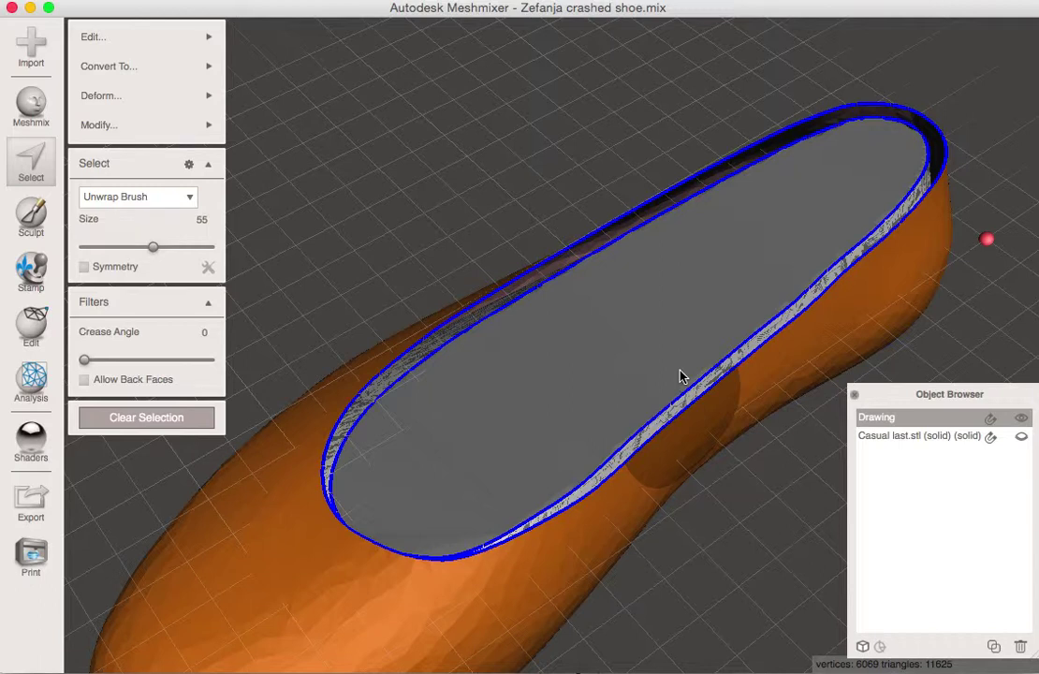
click(29, 330)
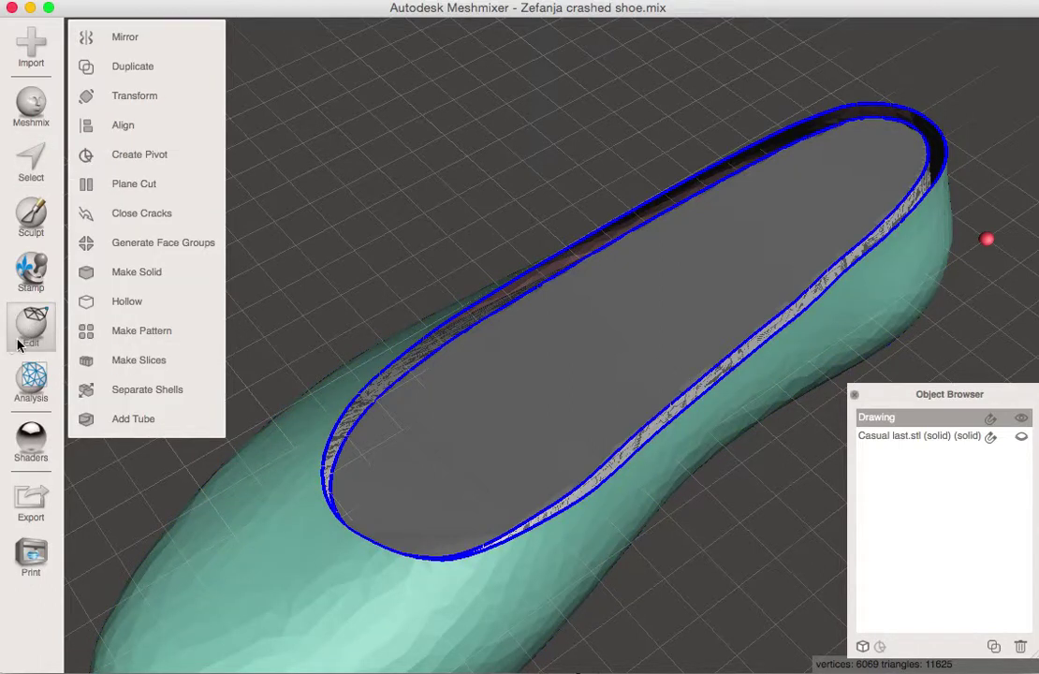
- Separate the Drawing mesh into four shells and pick out shells 2, 3 and 4
click(127, 391)
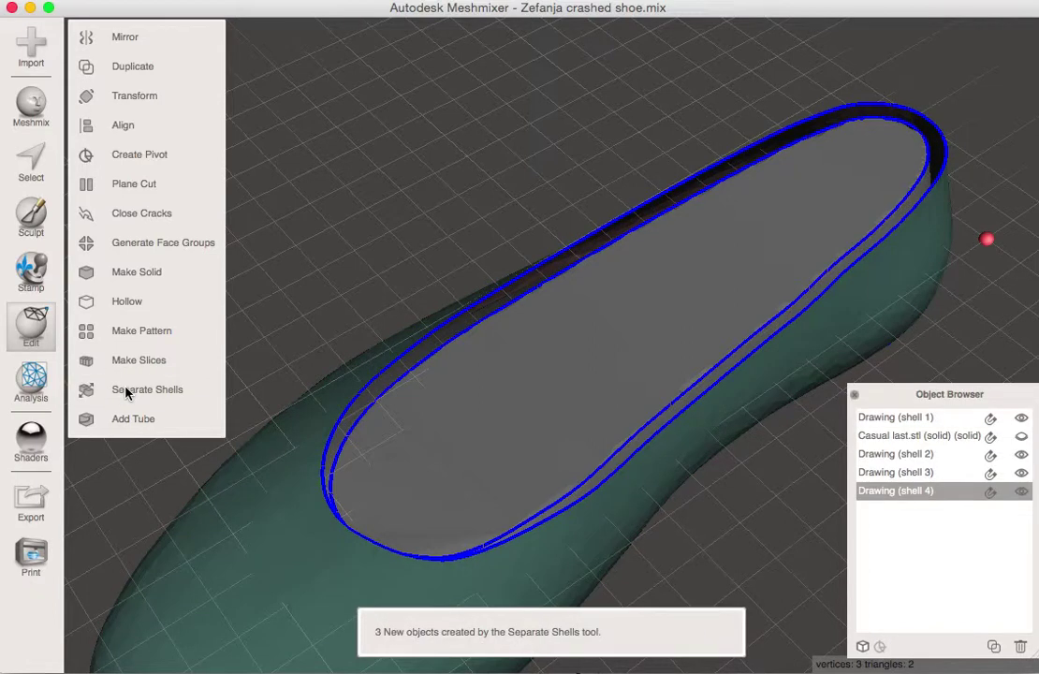
scroll(483, 414, down, 5)
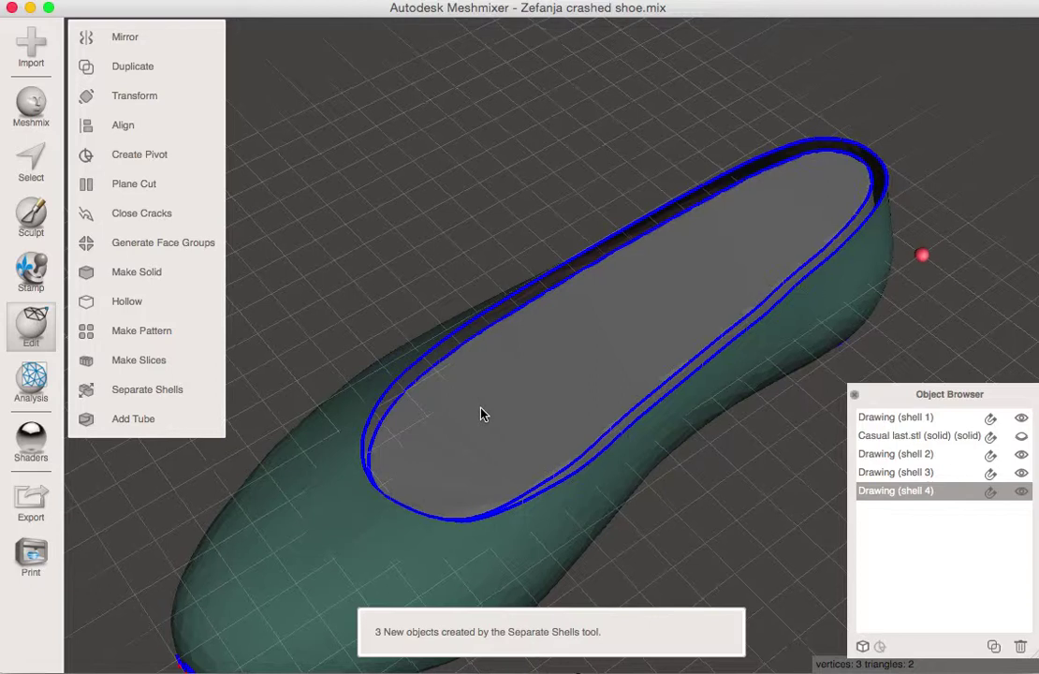
scroll(402, 573, up, 3)
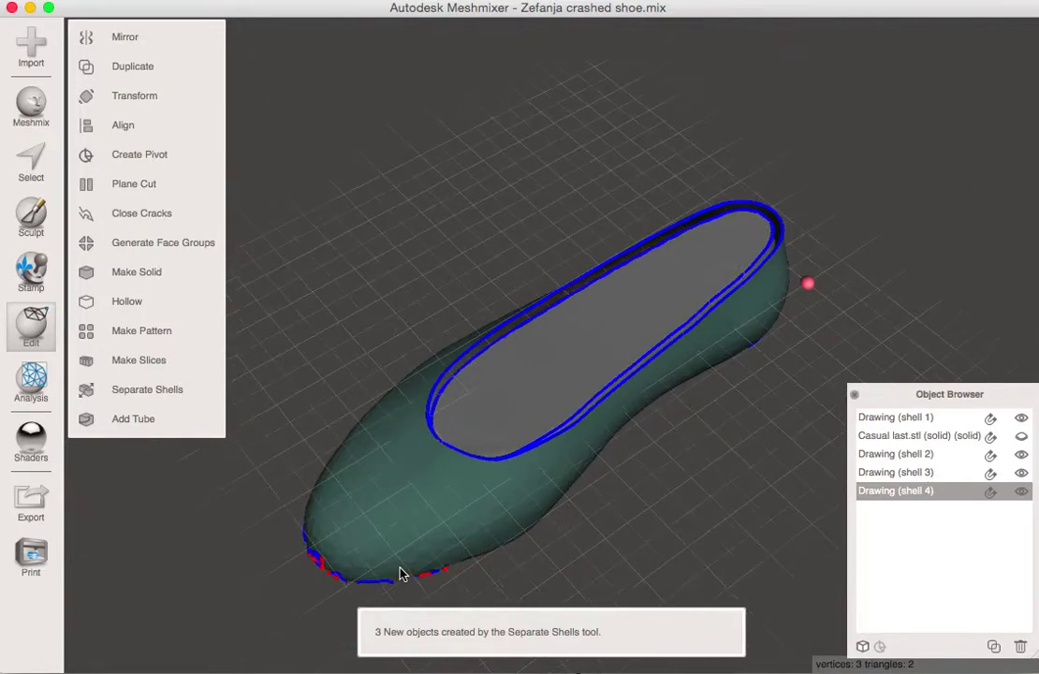
click(896, 472)
click(894, 455)
click(891, 491)
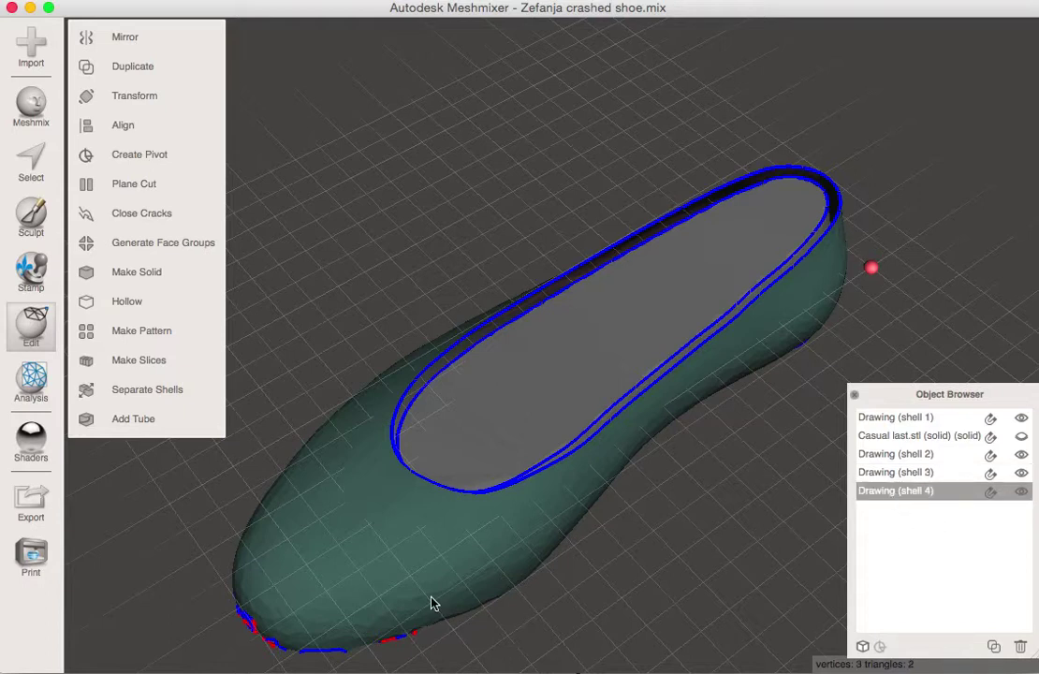
scroll(432, 604, down, 2)
scroll(433, 604, up, 2)
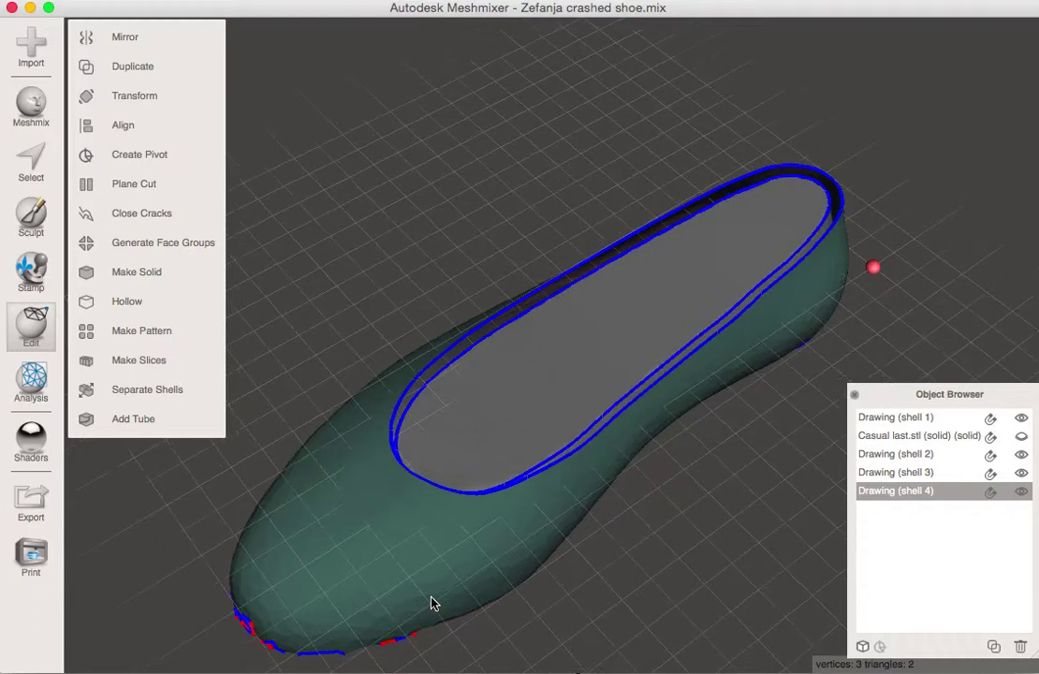
click(894, 474)
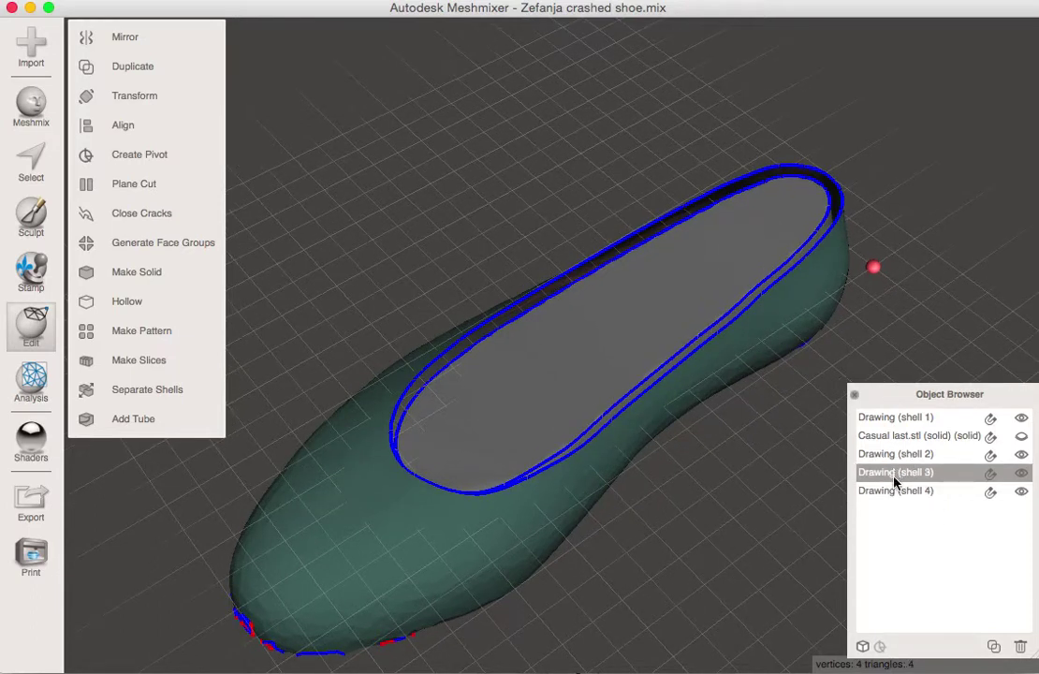
mouse_move(895, 493)
mouse_down()
mouse_move(896, 464)
mouse_move(874, 493)
mouse_move(902, 437)
mouse_move(893, 426)
mouse_up()
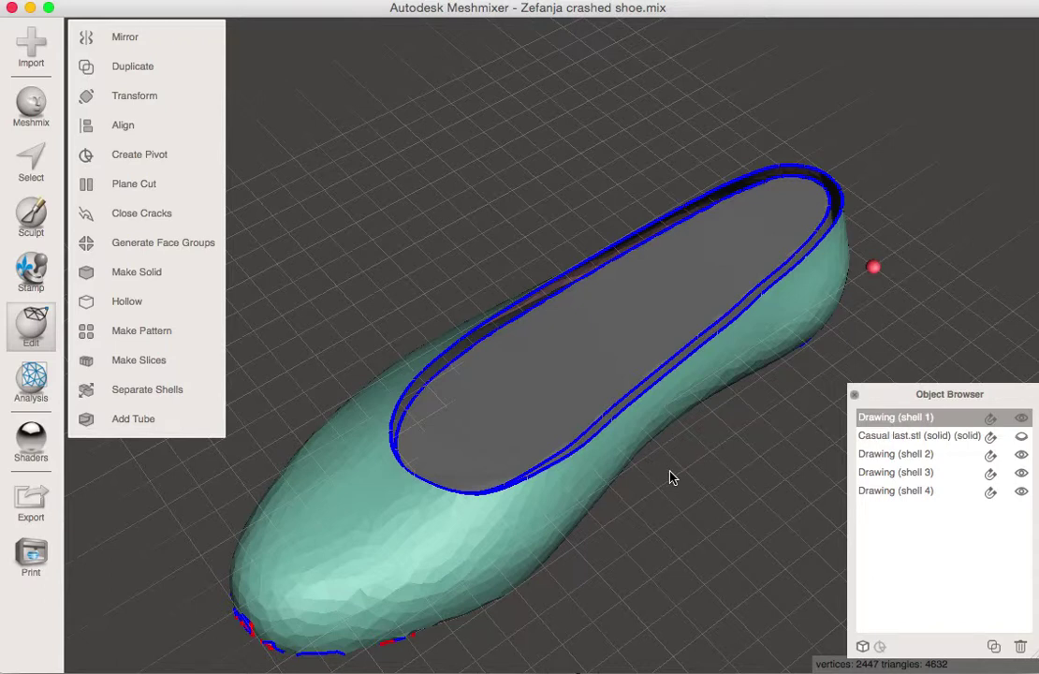
- Hide Drawing shells 2–4 and select the outer Drawing (shell 1)
right_drag(671, 480, 740, 448)
click(912, 472)
click(1022, 459)
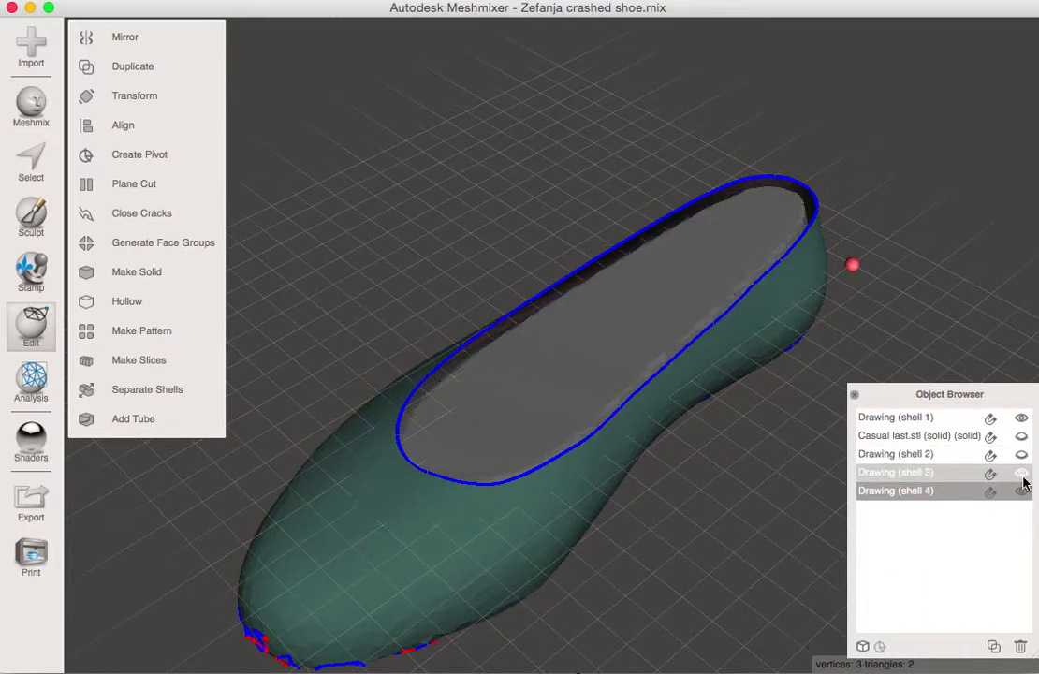
click(1021, 491)
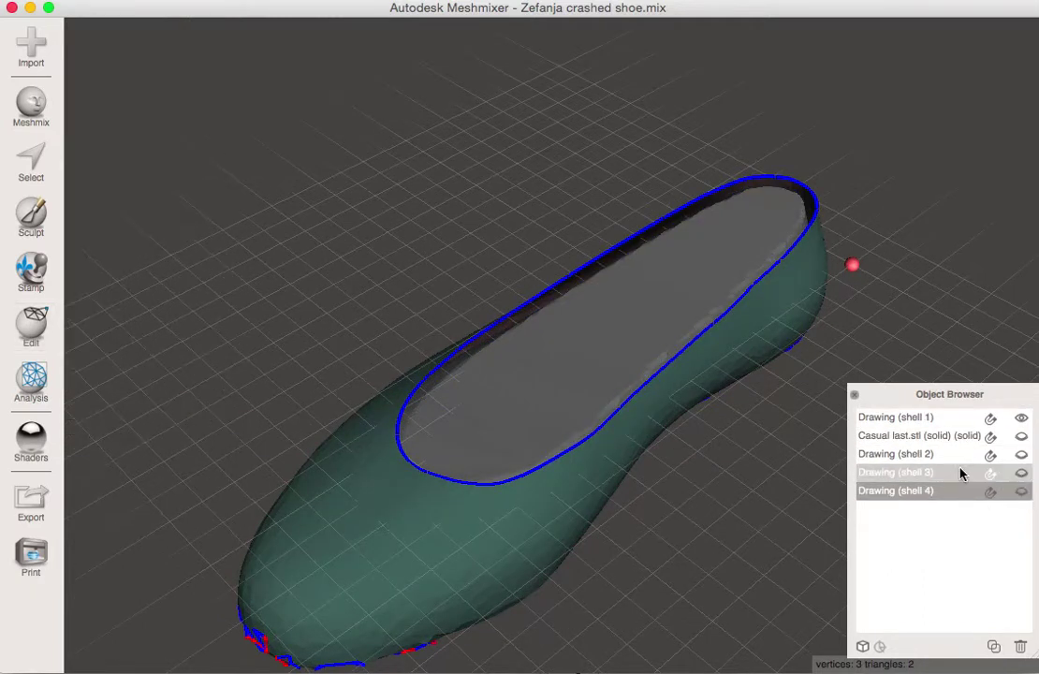
click(948, 422)
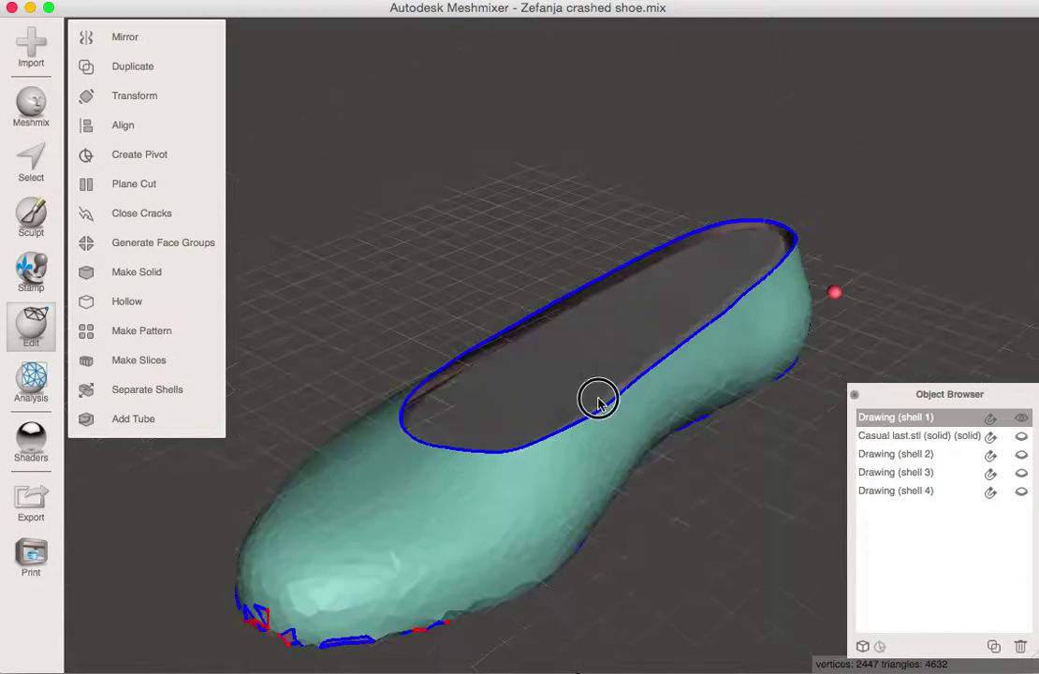
right_drag(599, 401, 562, 432)
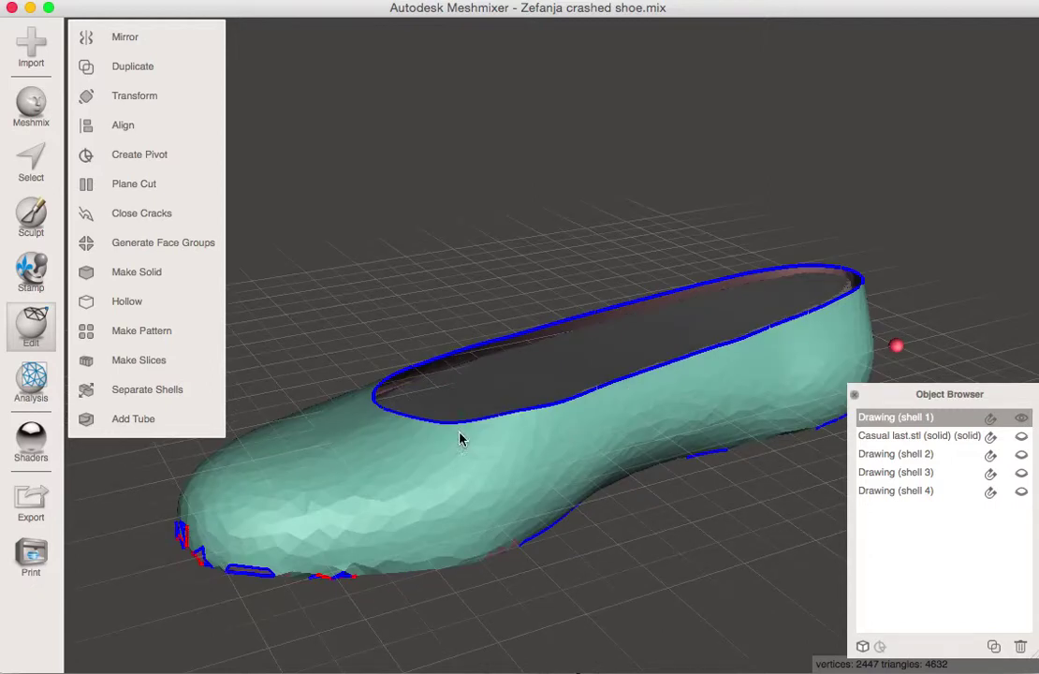
- Convert Drawing (shell 1) into a solid with Make Solid and accept it
click(136, 274)
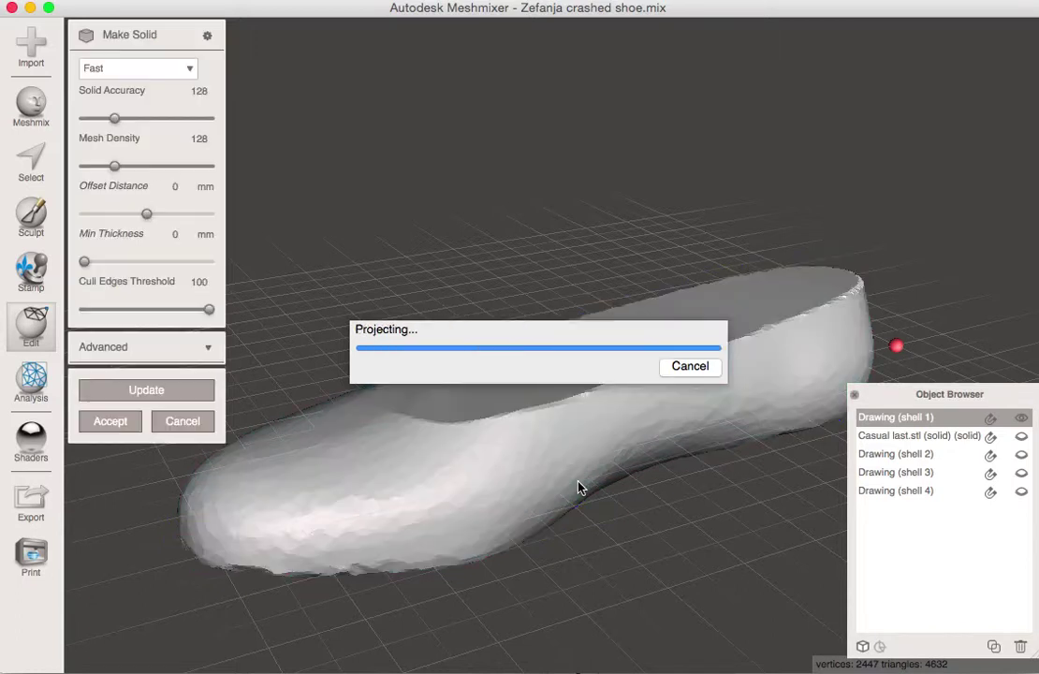
right_drag(545, 479, 547, 390)
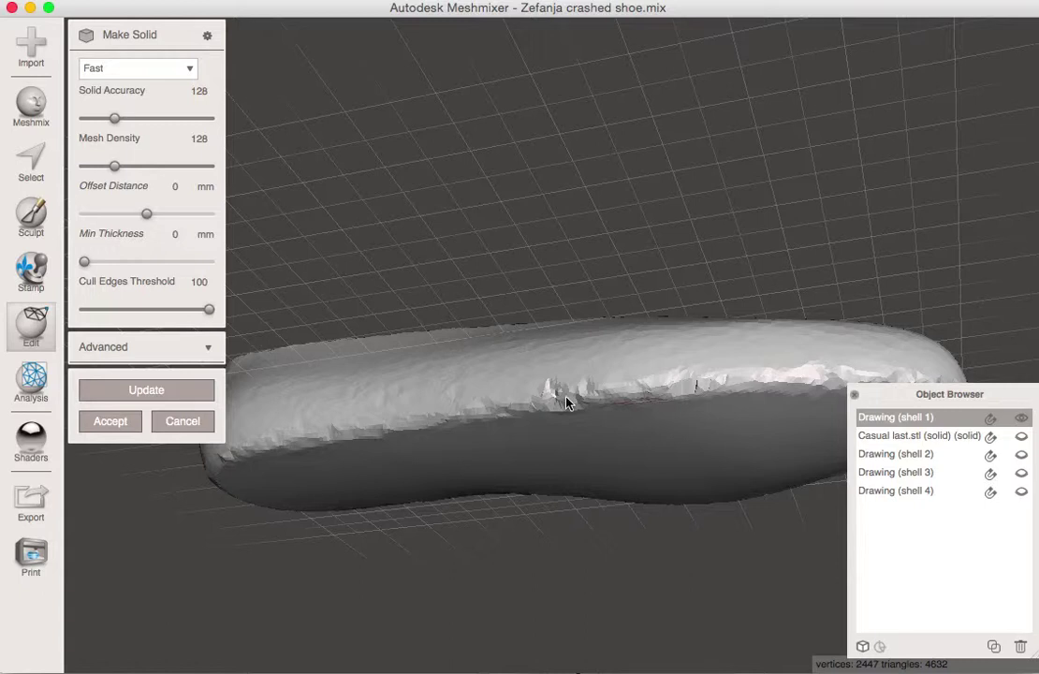
scroll(567, 402, up, 3)
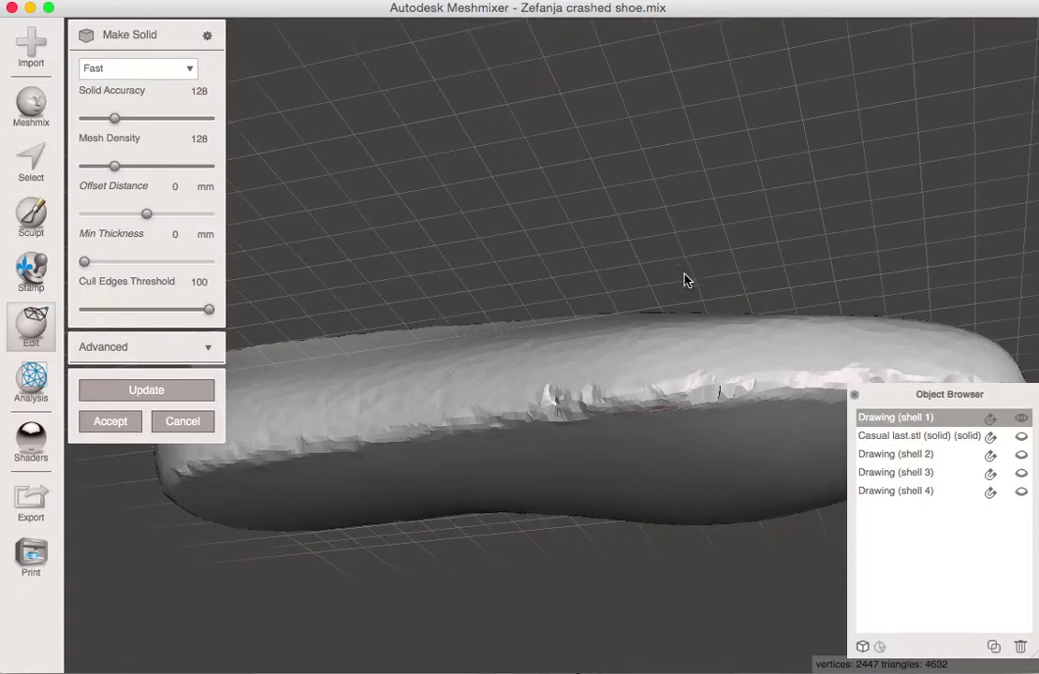
mouse_move(709, 234)
right_down()
mouse_move(485, 306)
mouse_move(487, 338)
mouse_move(403, 365)
mouse_move(234, 353)
right_up()
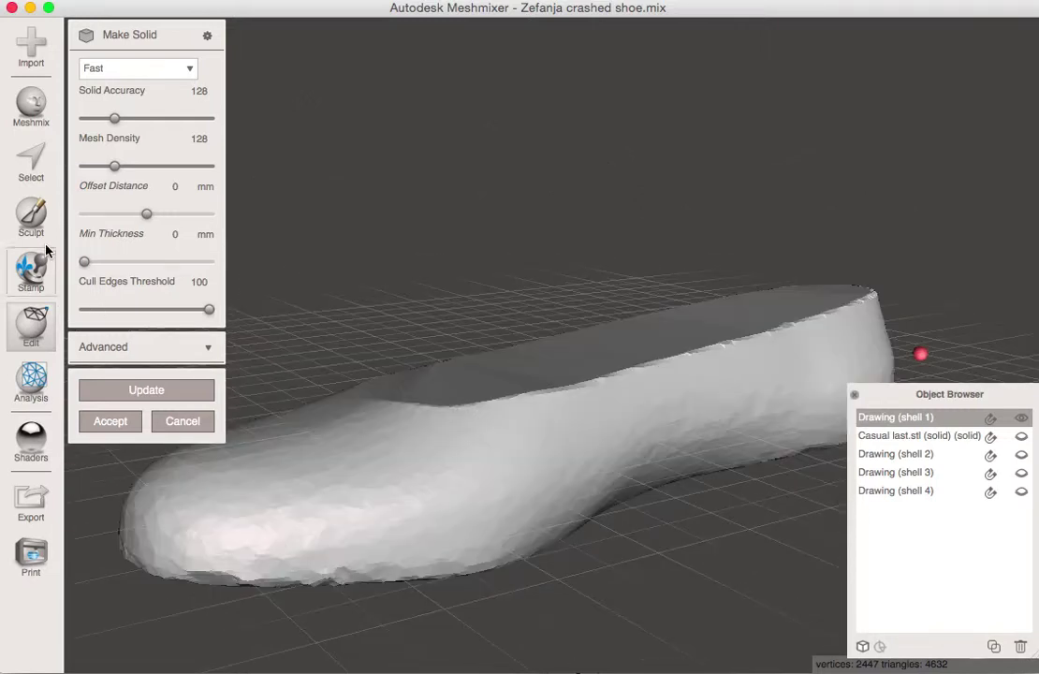
key(Return)
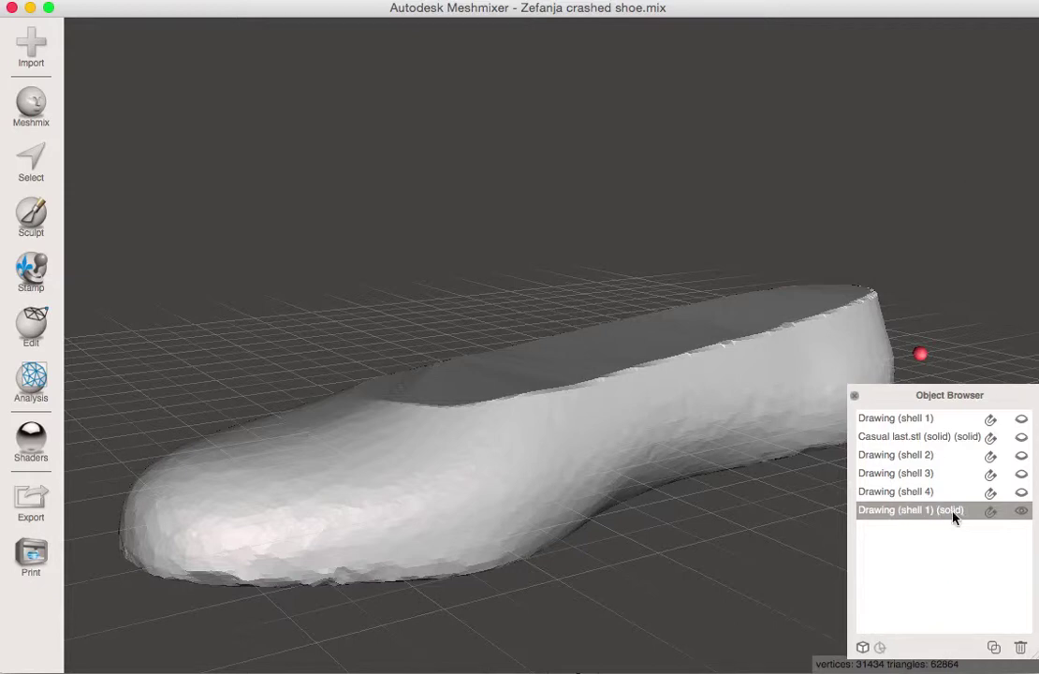
- Rename the new solid object to 'Shoe'
click(905, 436)
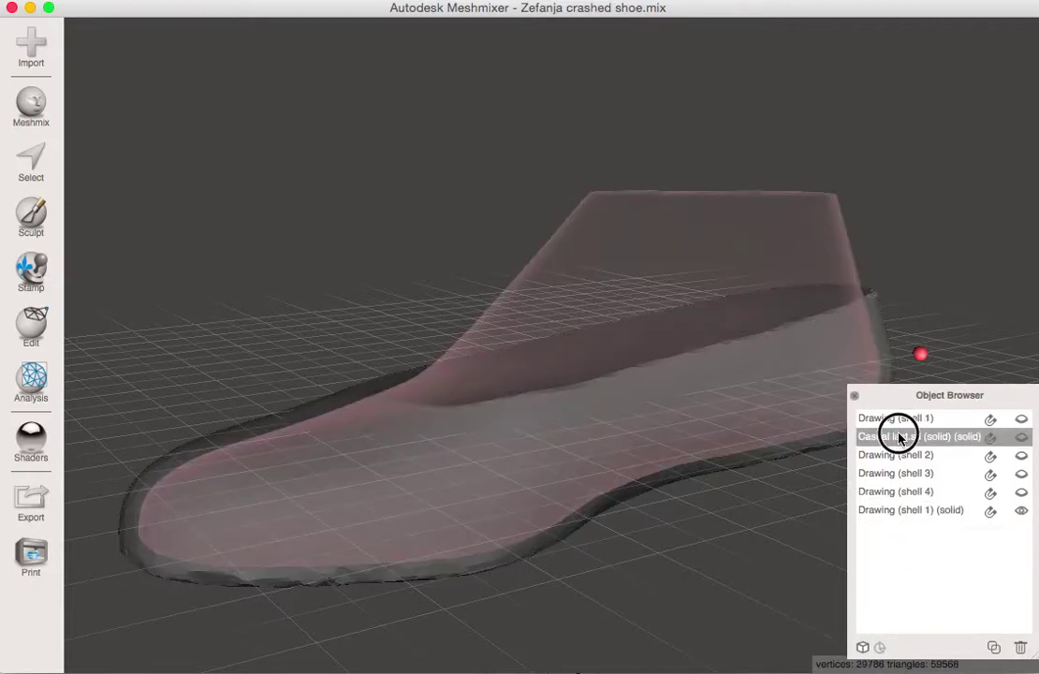
shift+click(894, 455)
click(907, 511)
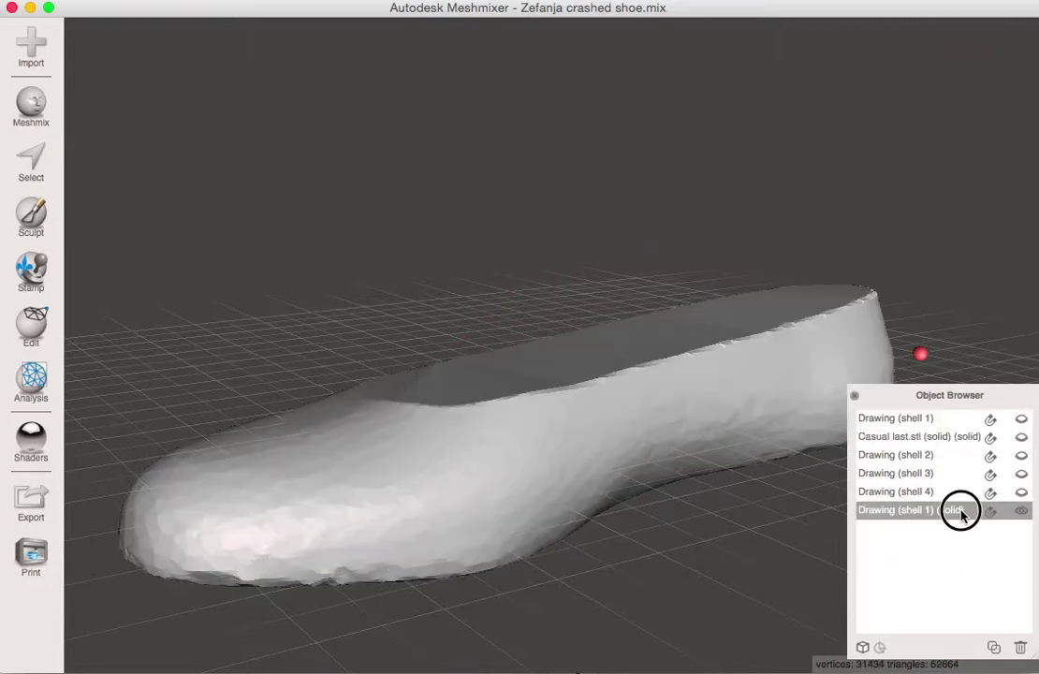
double_click(962, 512)
key(super+a)
text(Shoi)
key(BackSpace)
text(e)
key(Return)
- Delete Drawing shells 2–4 and show the Casual last inside the Shoe
click(905, 491)
shift+click(905, 457)
click(1020, 647)
click(902, 421)
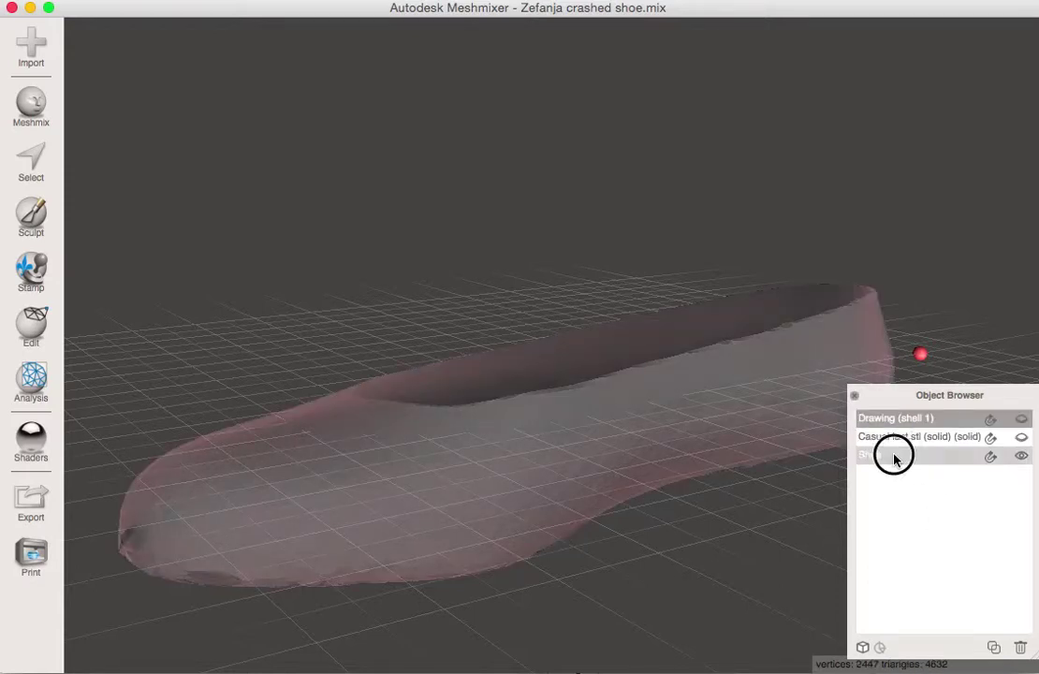
click(894, 456)
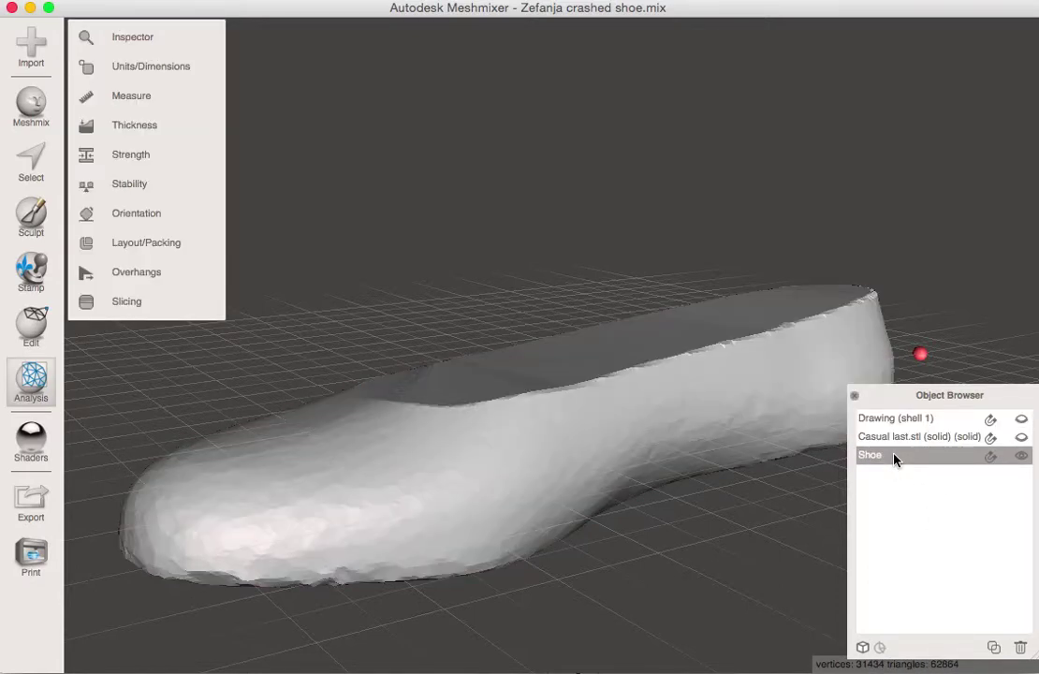
shift+click(960, 438)
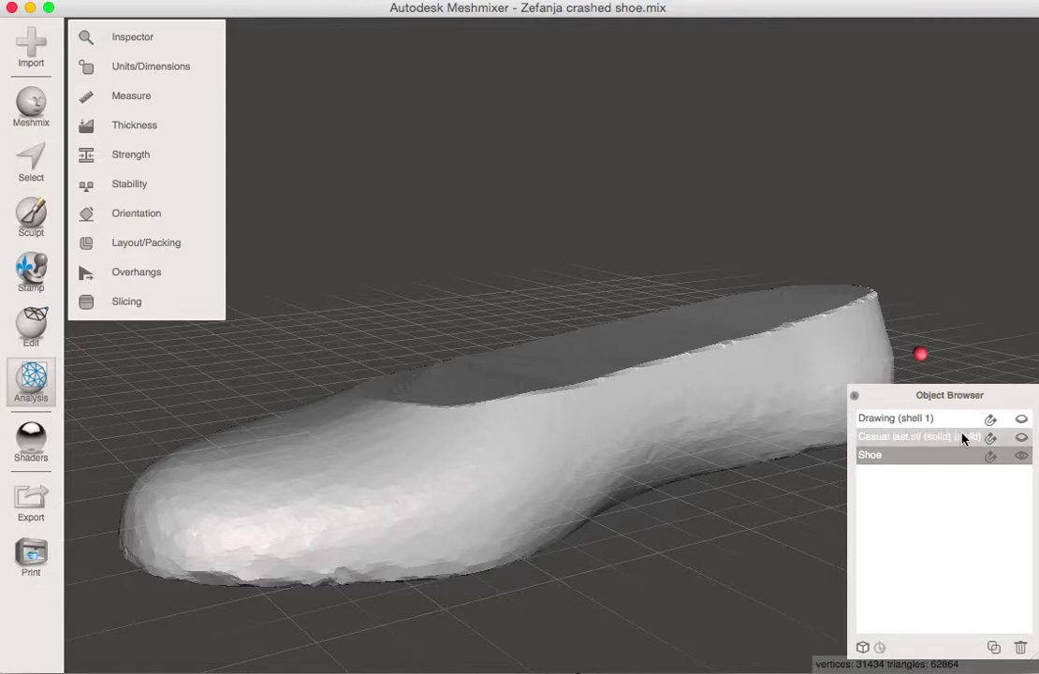
click(1021, 438)
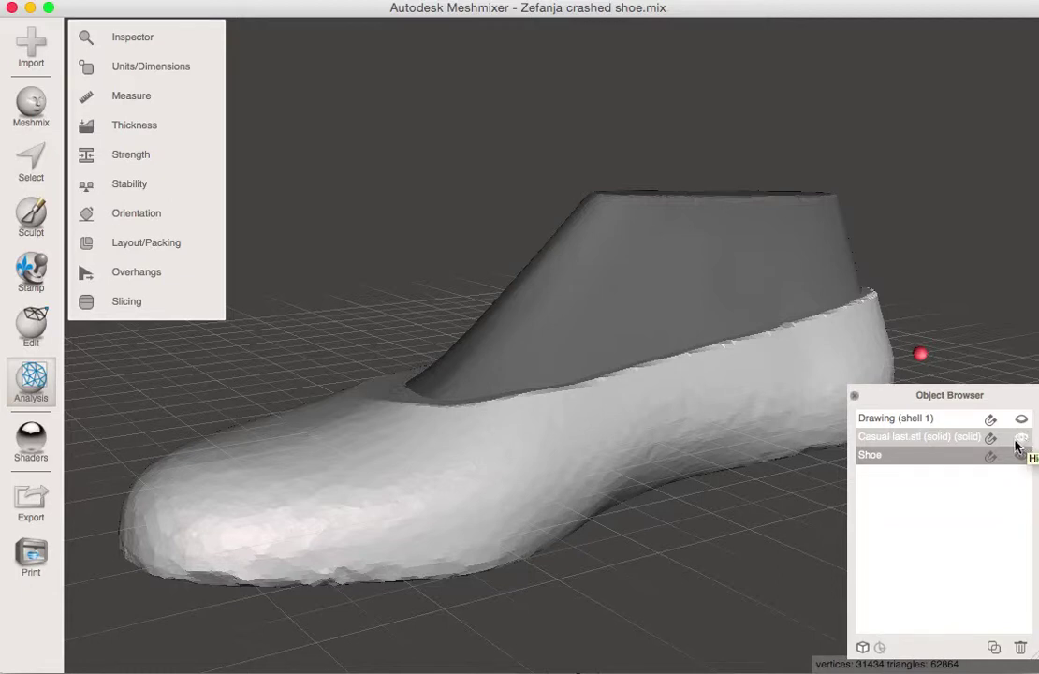
- Select the Shoe together with Casual last.stl and bring up the Boolean operations
click(885, 419)
click(881, 456)
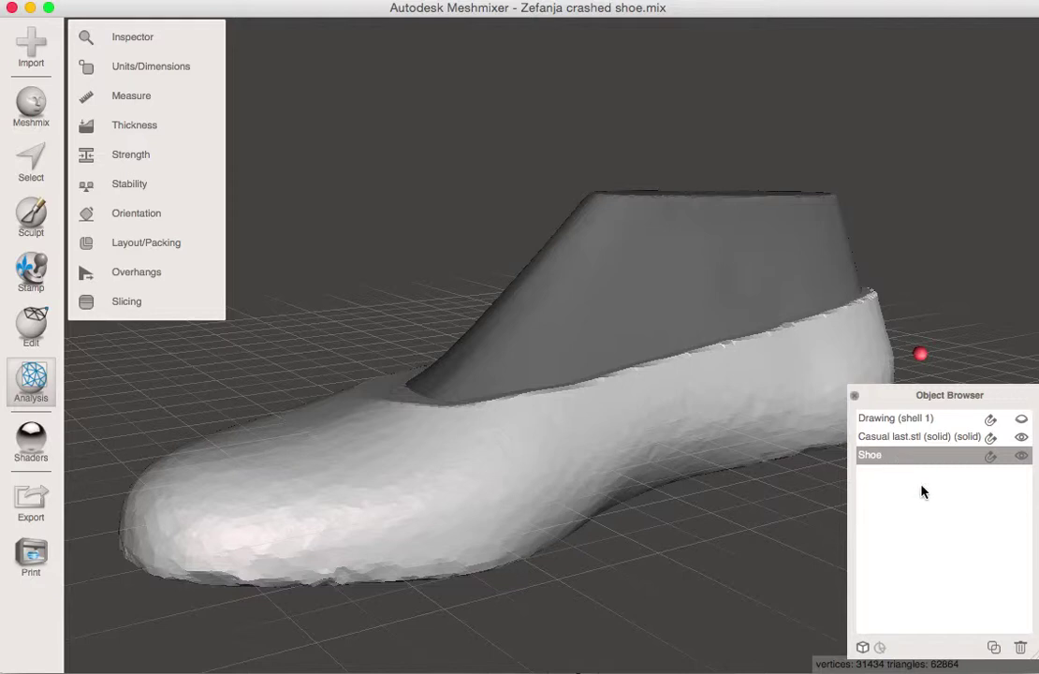
shift+click(894, 439)
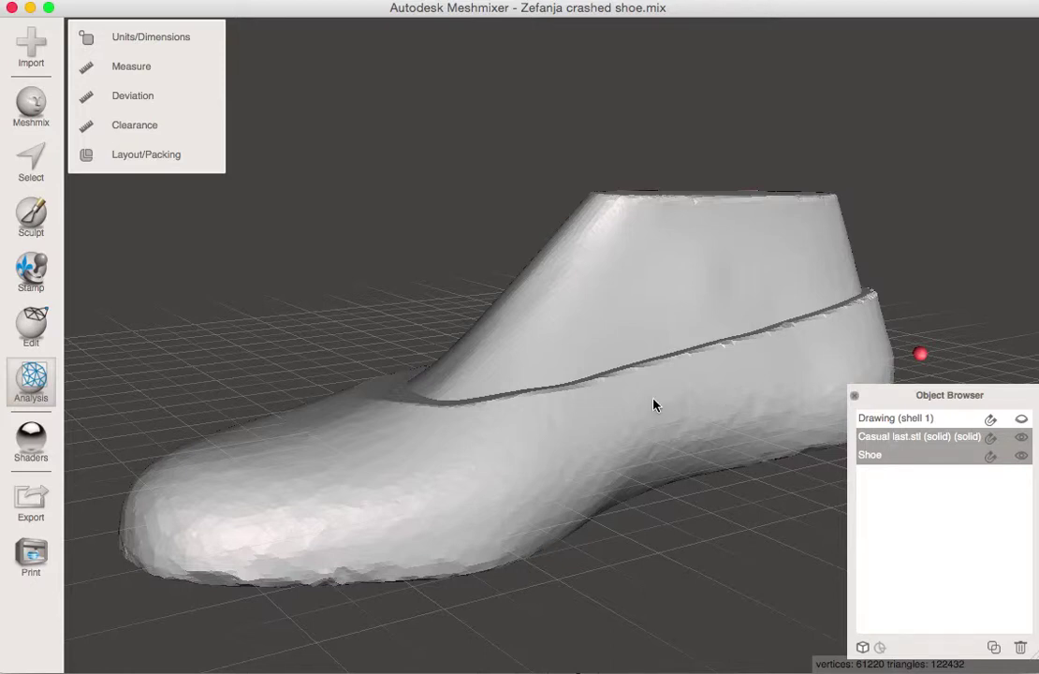
right_drag(667, 394, 643, 446)
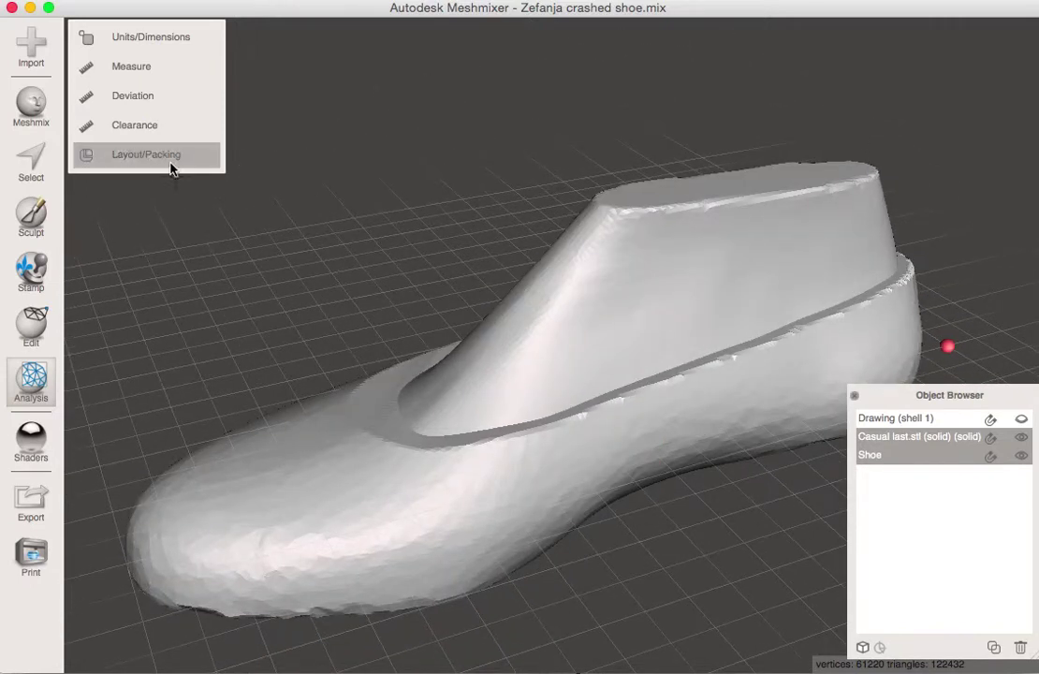
click(33, 332)
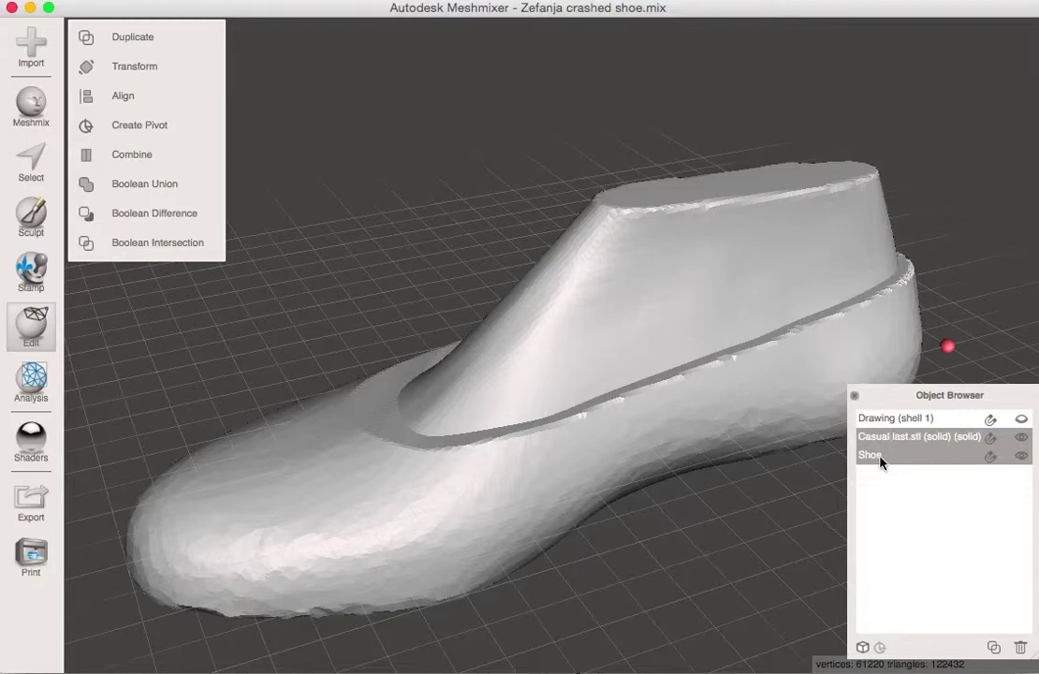
- Apply Boolean Difference to subtract Casual last.stl from the Shoe and accept it
click(147, 214)
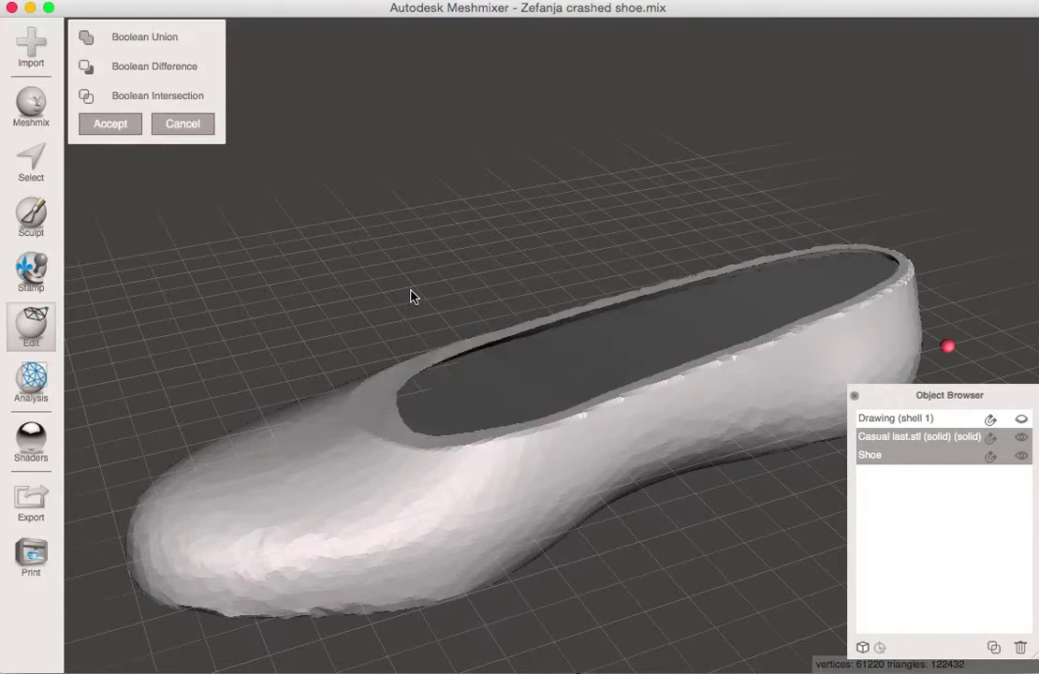
right_drag(412, 297, 271, 341)
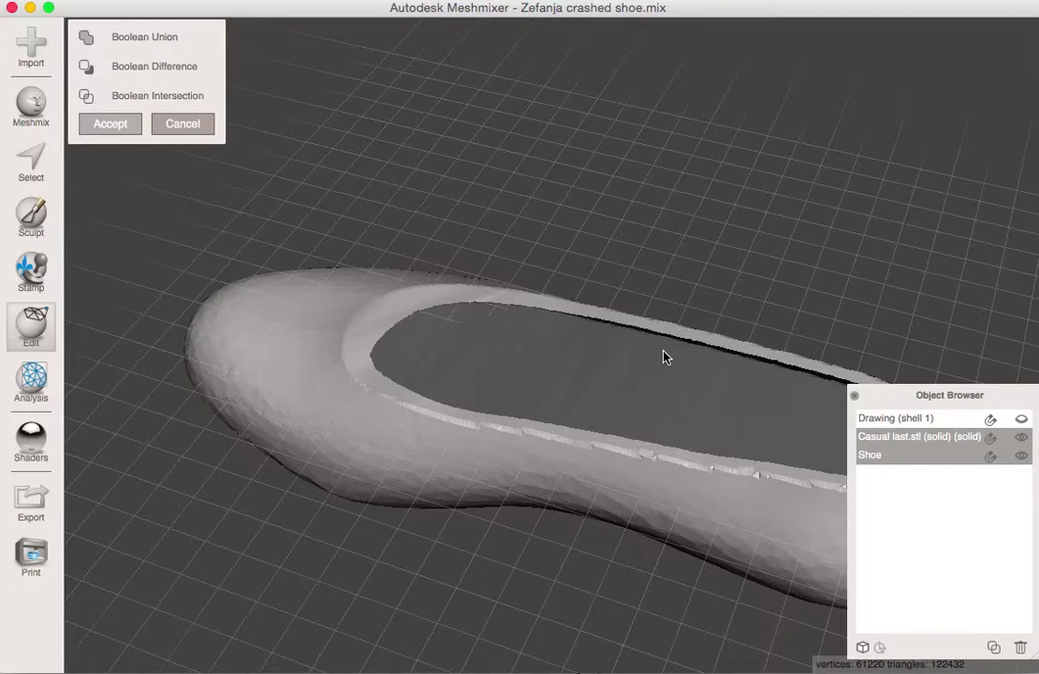
key(Return)
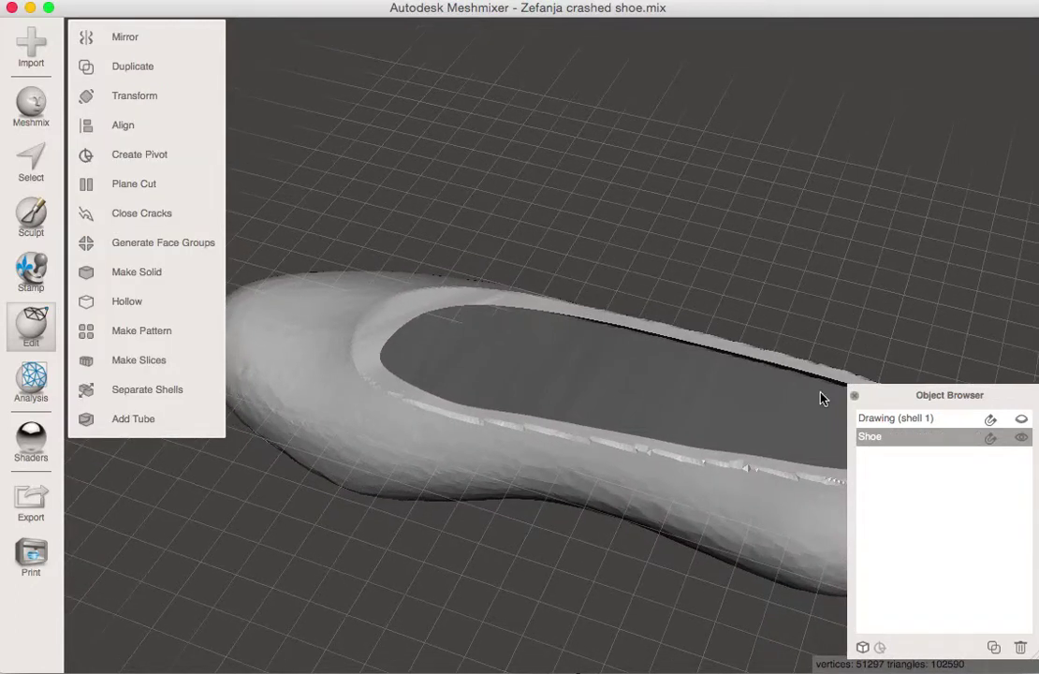
- Hide the hollowed Shoe and orbit to a low side view to inspect it
right_drag(675, 419, 702, 404)
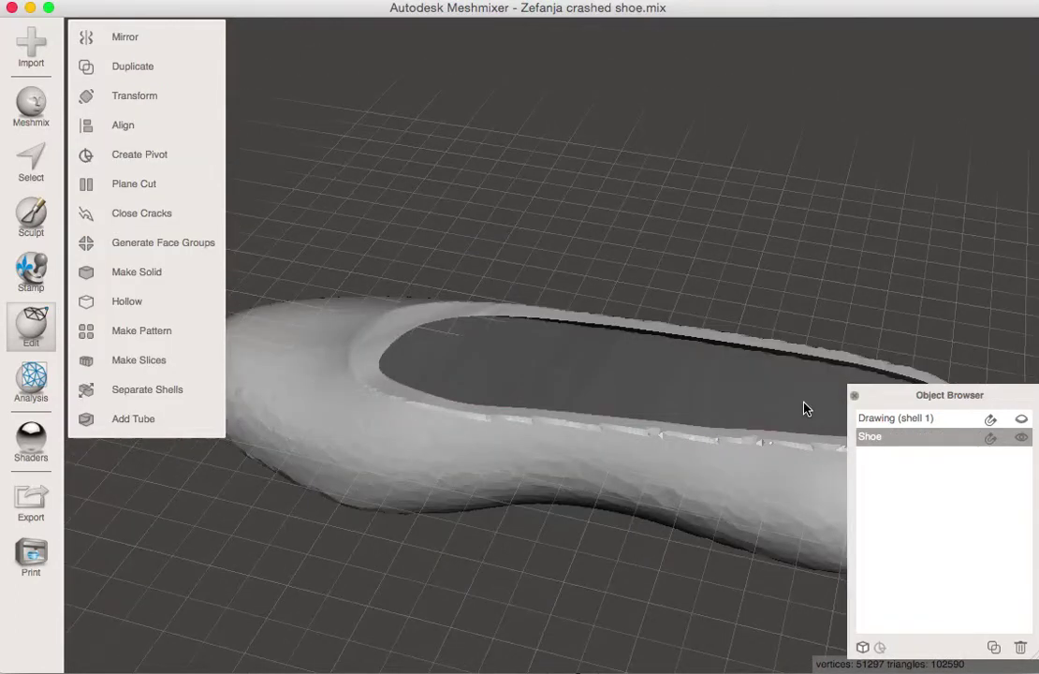
click(1022, 438)
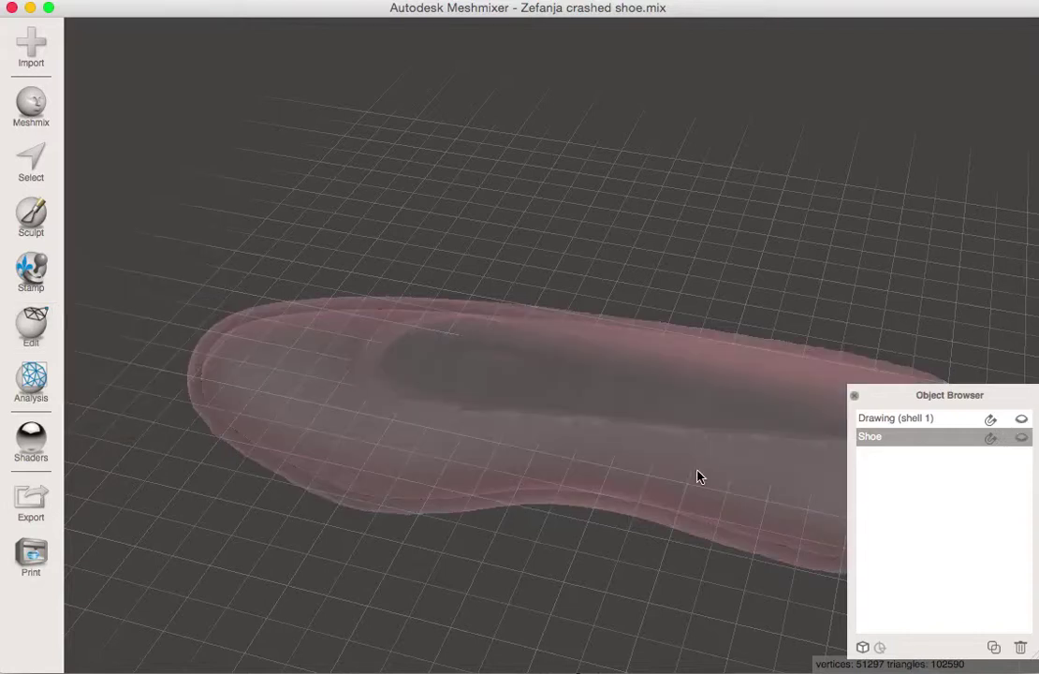
right_drag(699, 475, 840, 452)
scroll(775, 450, up, 3)
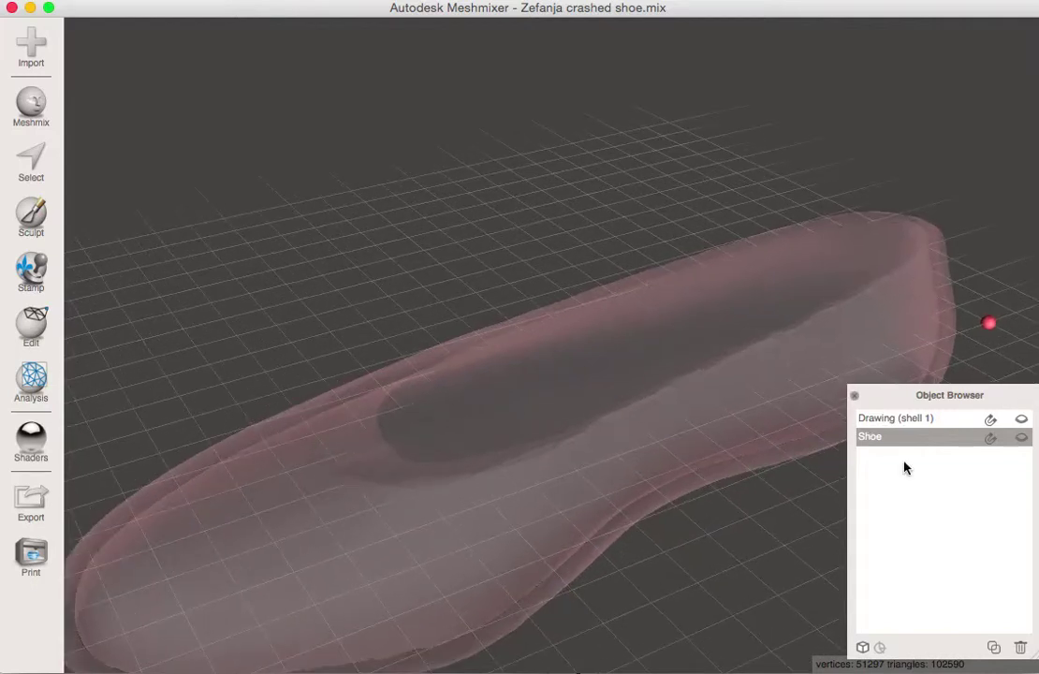
scroll(664, 448, up, 3)
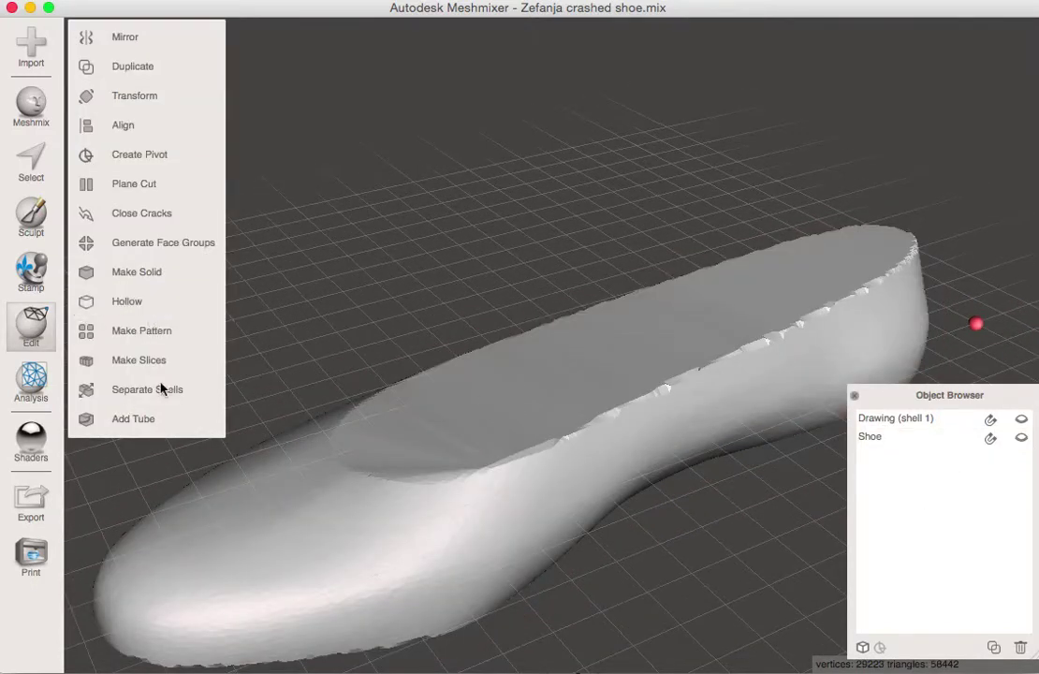
- Run Separate Shells on the Shoe, confirm no multiple shells, and show it again
click(160, 388)
click(689, 371)
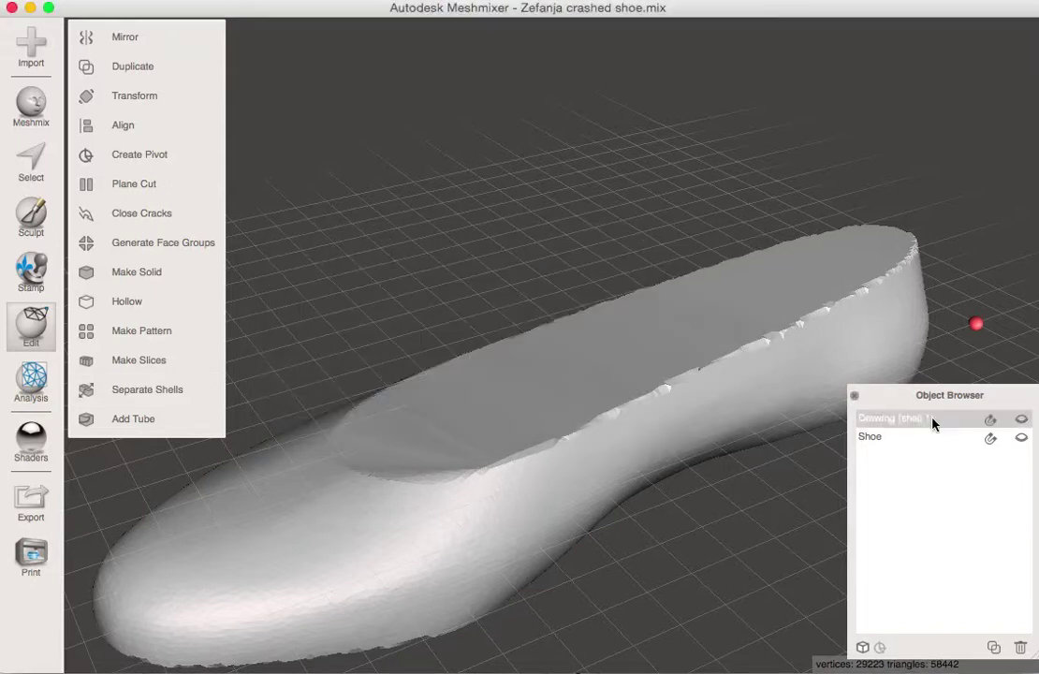
click(881, 437)
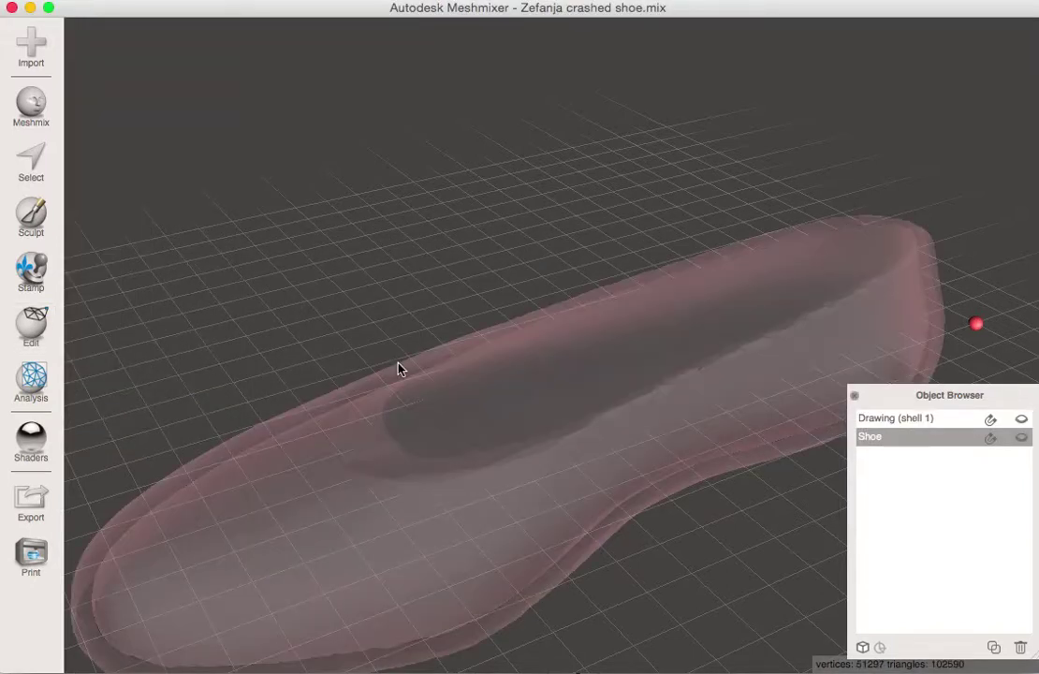
click(1023, 436)
mouse_move(30, 323)
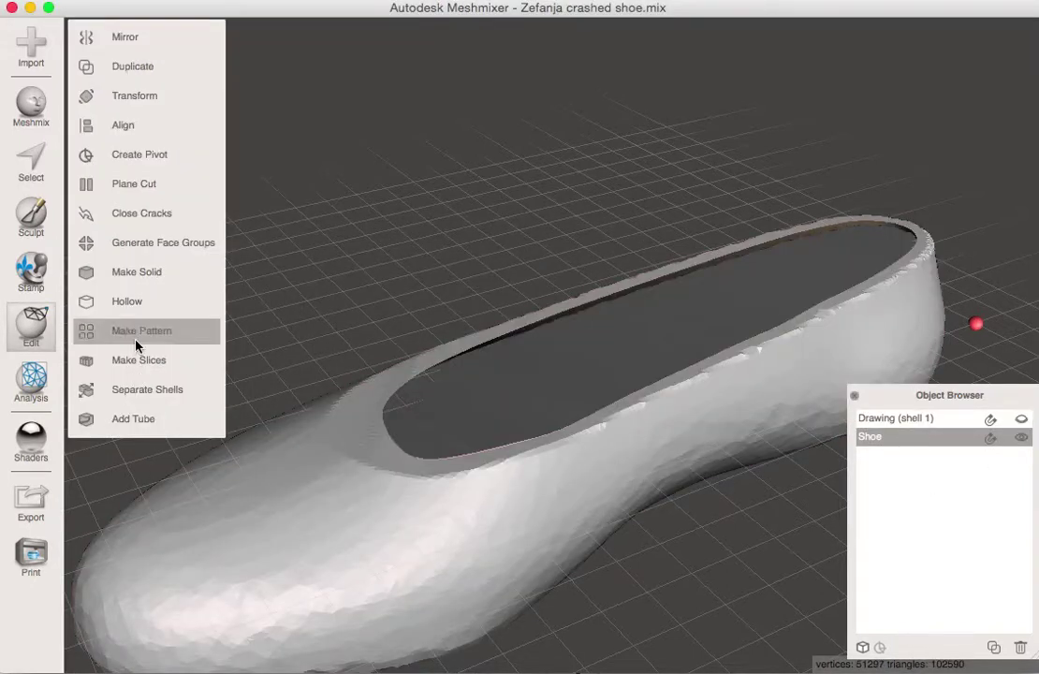
click(145, 390)
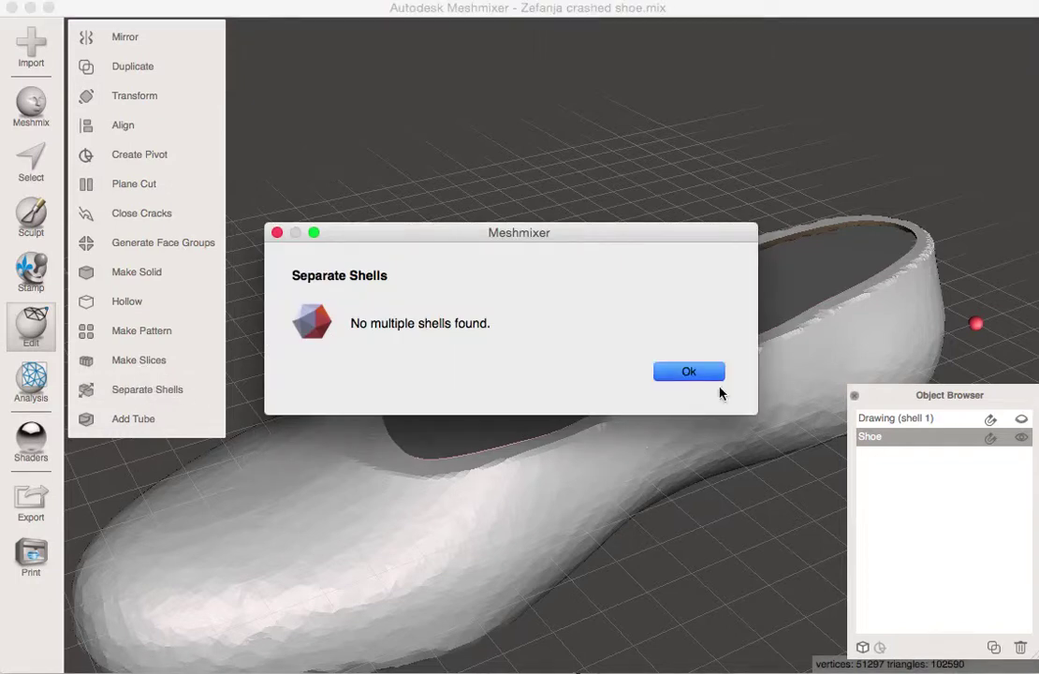
click(689, 372)
click(630, 342)
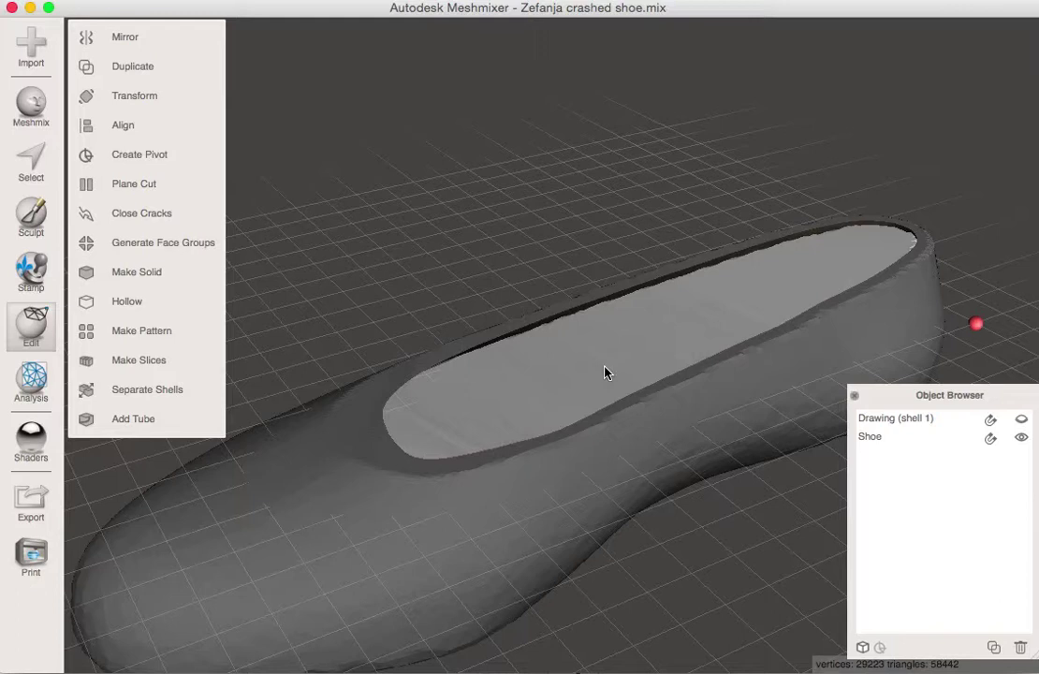
scroll(567, 344, up, 2)
right_drag(567, 343, 499, 455)
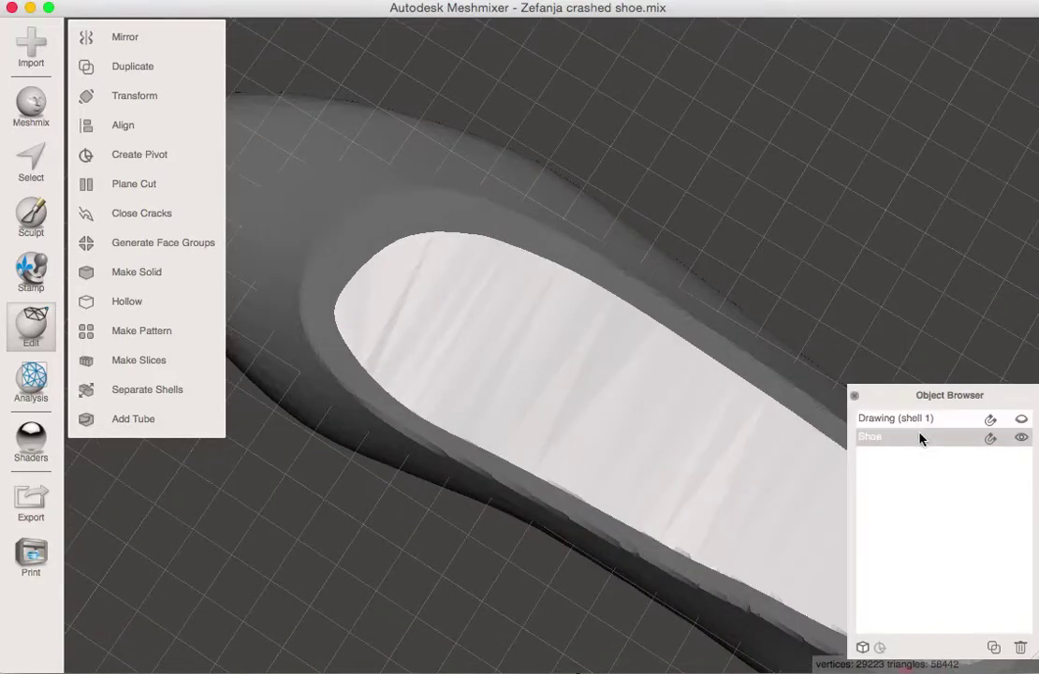
click(914, 419)
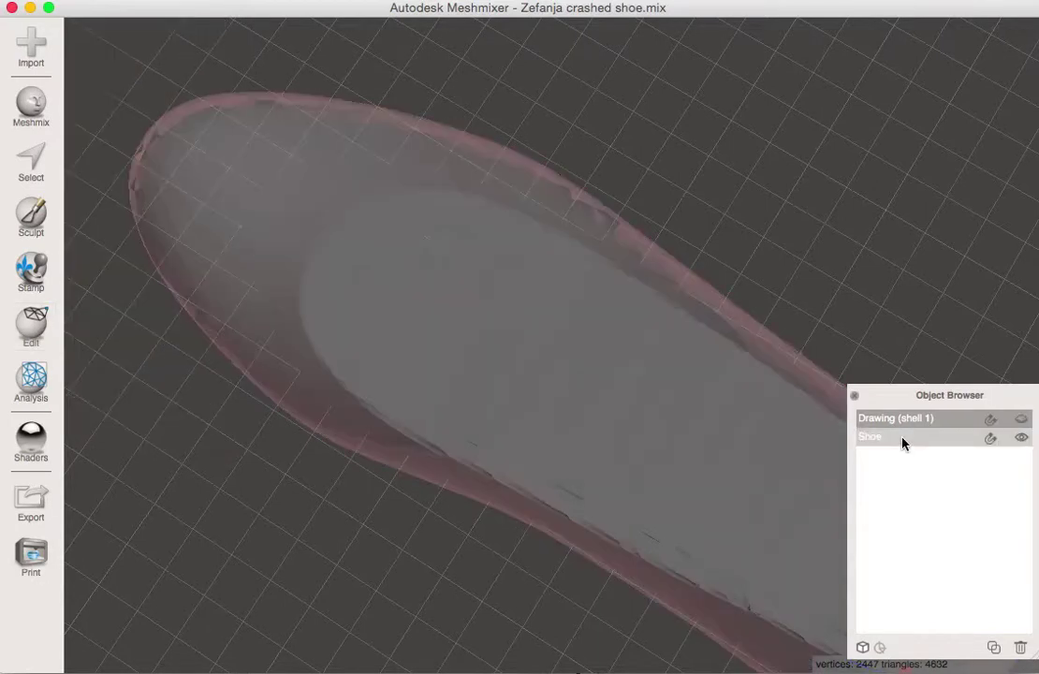
click(903, 440)
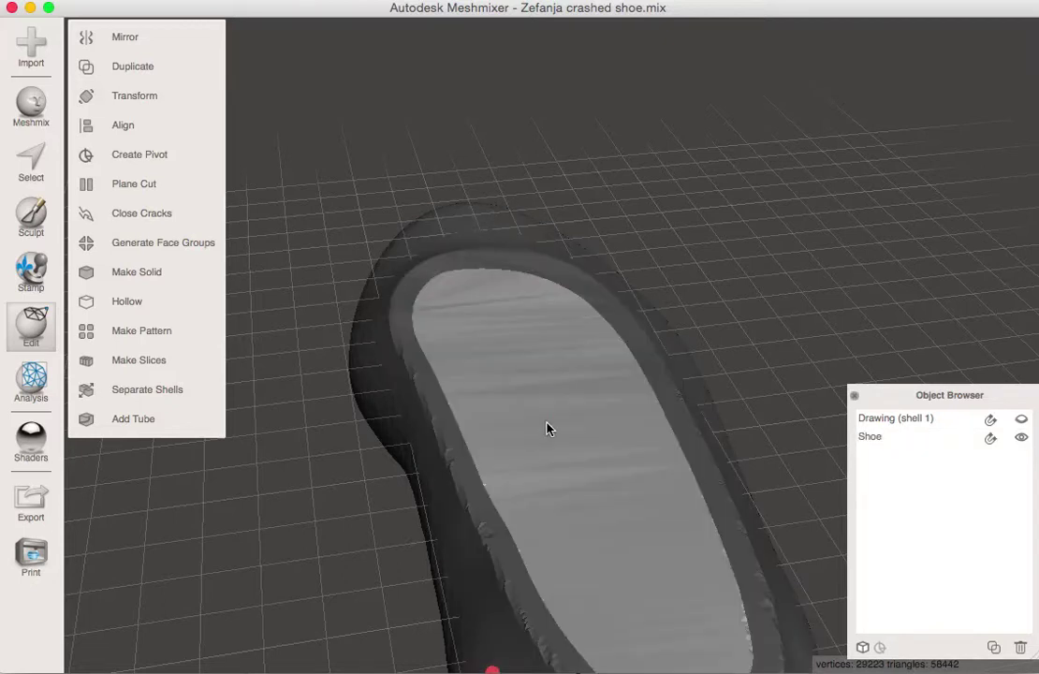
right_drag(599, 453, 887, 476)
click(878, 439)
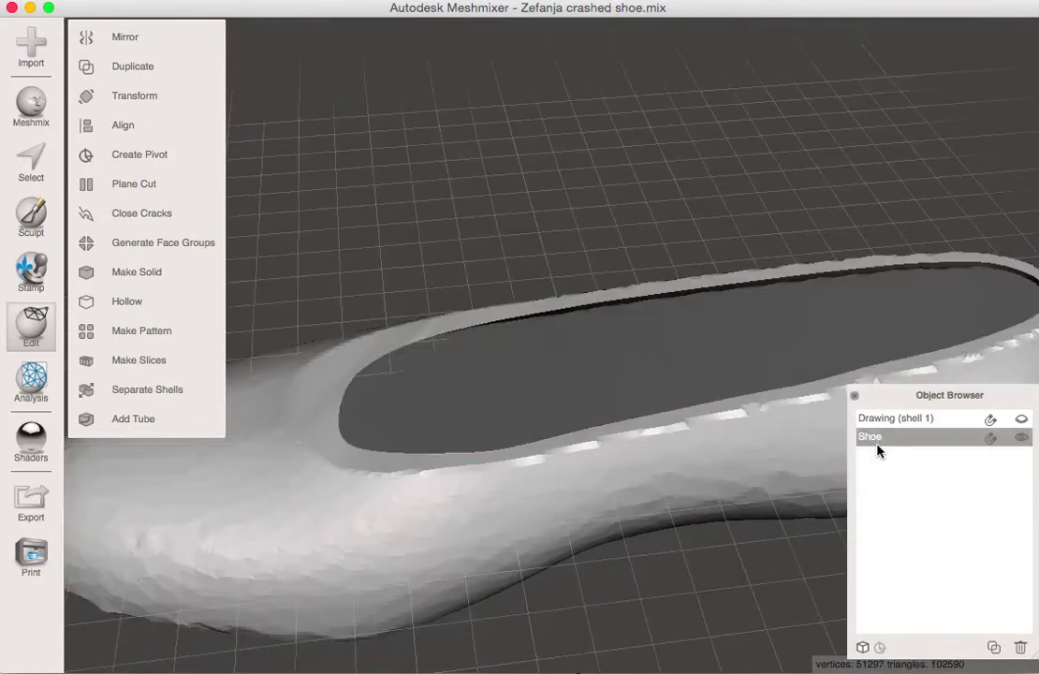
- Run Make Solid on the Shoe, compute the preview and accept it
click(125, 276)
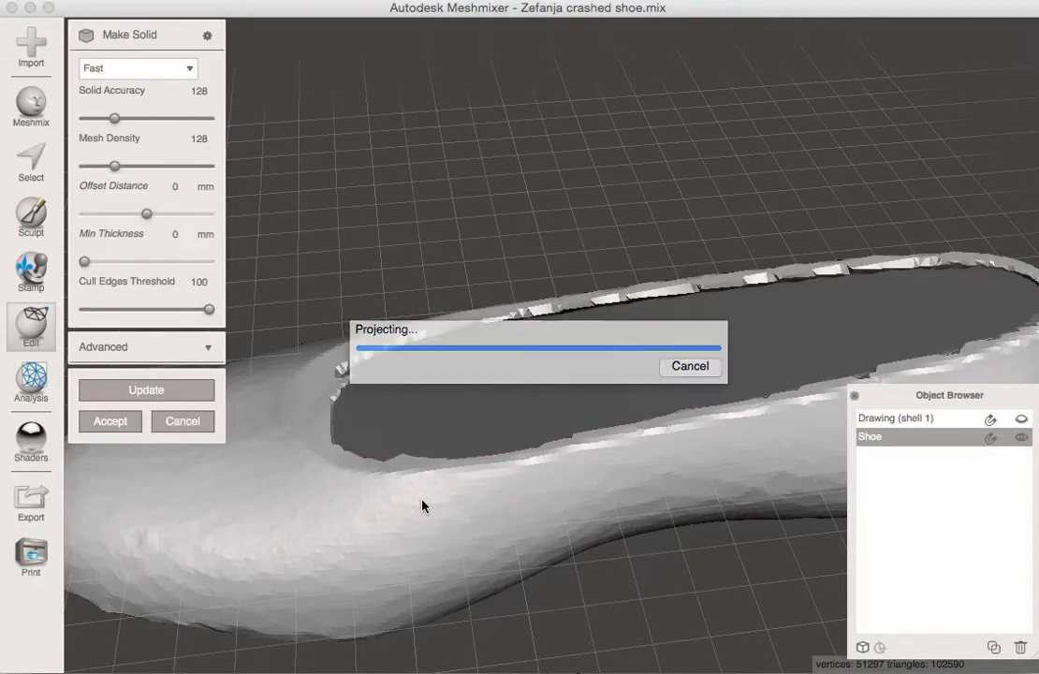
click(583, 571)
right_drag(584, 571, 91, 518)
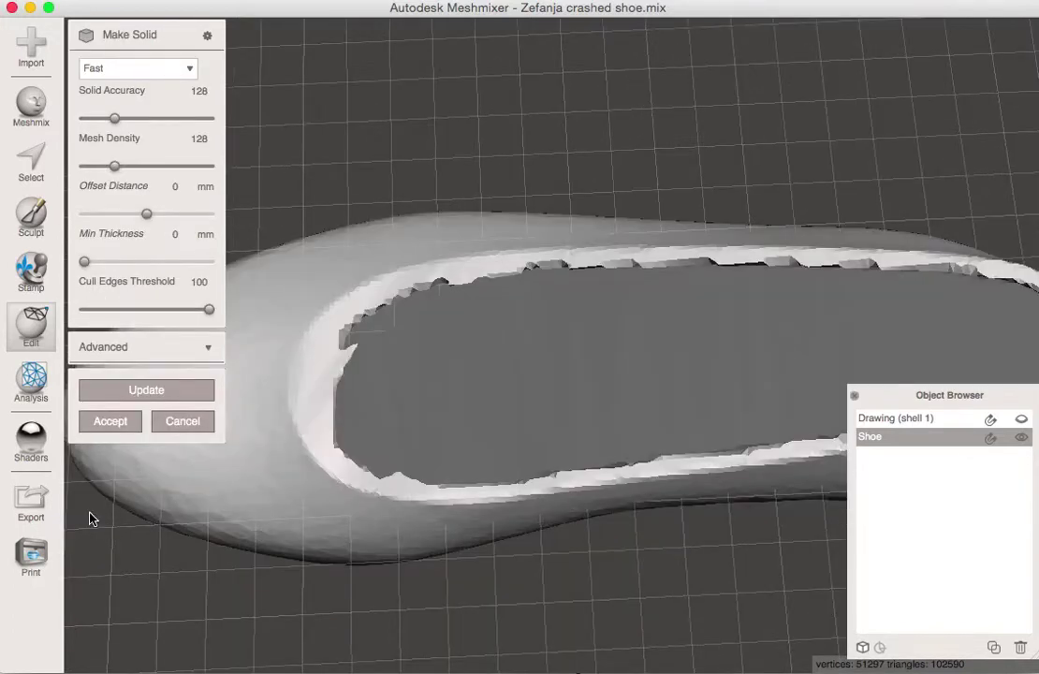
click(112, 422)
click(111, 423)
click(530, 398)
right_drag(530, 398, 655, 309)
click(106, 440)
right_drag(292, 432, 287, 544)
- Select the new Drawing (shell 1) (solid) (solid) object in the Object Browser
click(429, 443)
click(807, 437)
click(803, 425)
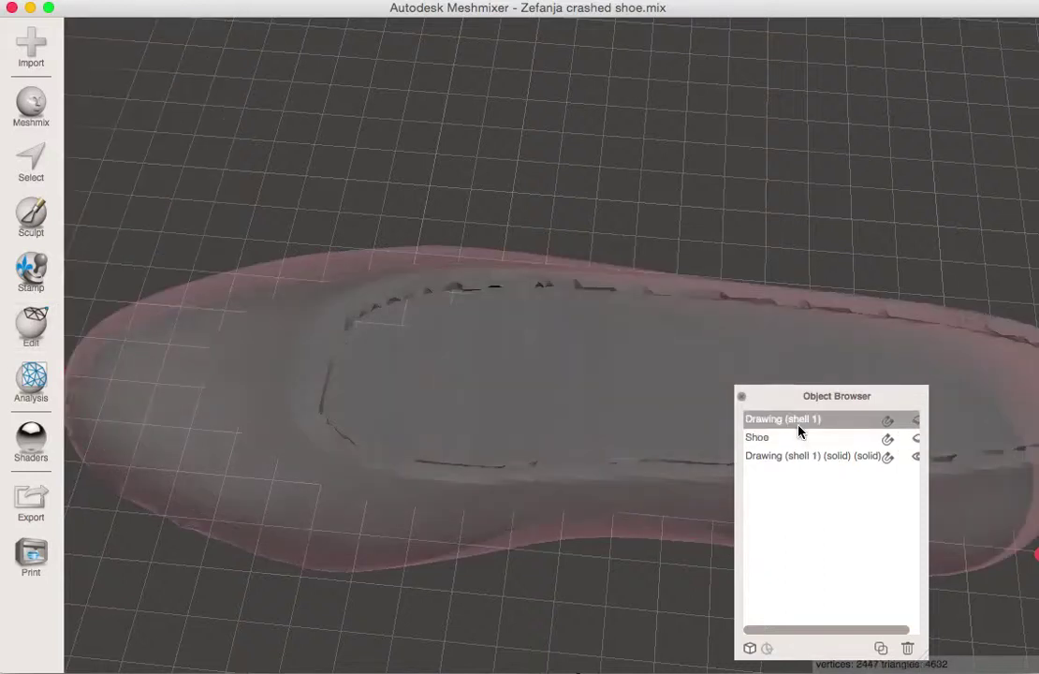
click(785, 459)
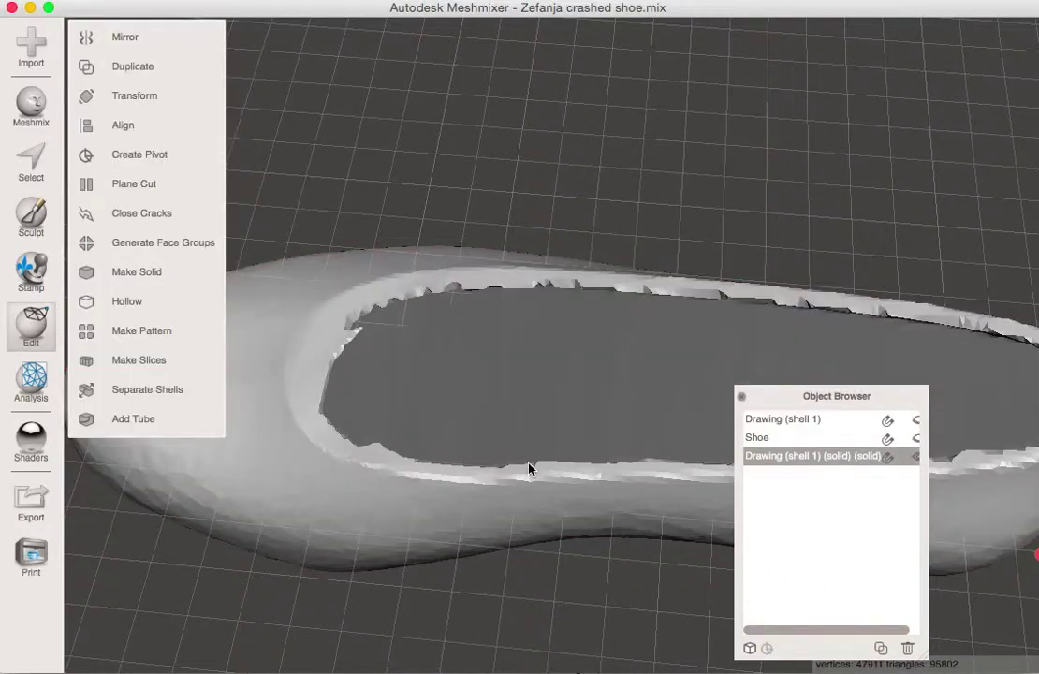
- Deselect the solid shoe and brush-select faces along the insole toward the heel
mouse_move(531, 471)
right_down()
mouse_move(550, 302)
mouse_move(593, 347)
mouse_move(559, 377)
right_up()
click(558, 380)
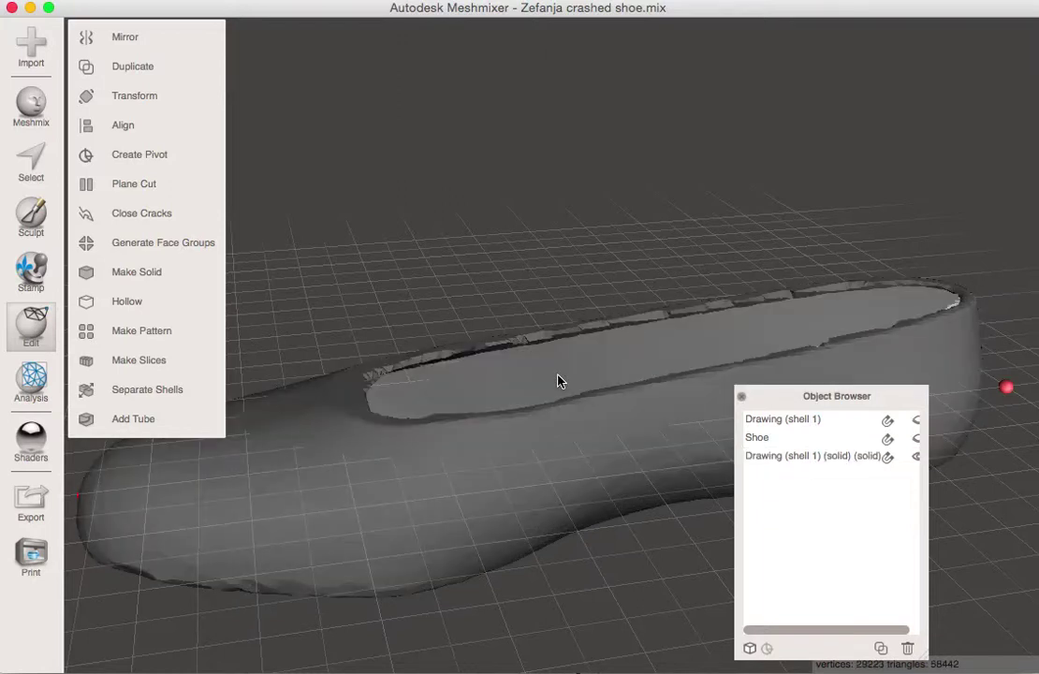
click(44, 161)
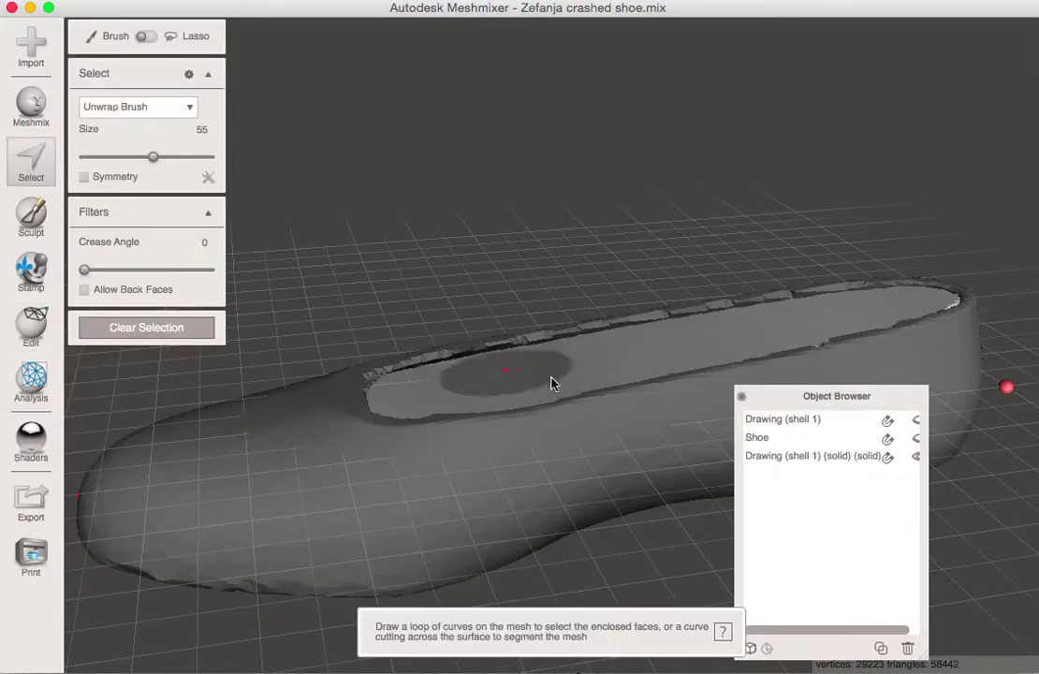
mouse_move(540, 375)
mouse_down()
mouse_move(631, 377)
mouse_move(469, 388)
mouse_move(374, 431)
mouse_up()
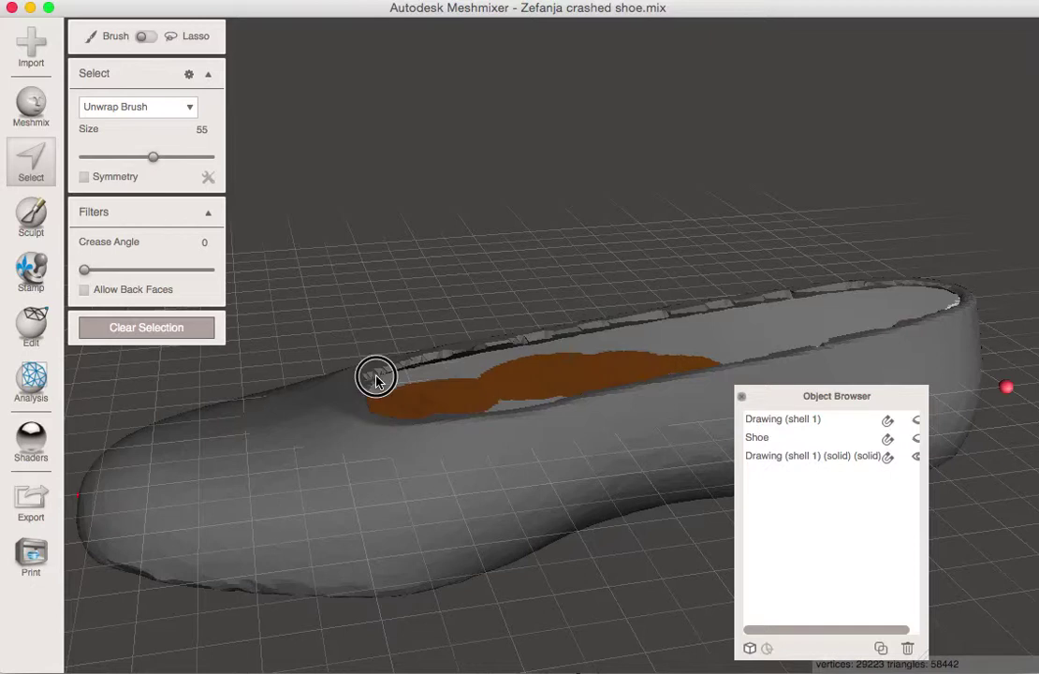
mouse_move(386, 367)
mouse_down()
mouse_move(644, 343)
mouse_move(958, 297)
mouse_move(695, 368)
mouse_up()
mouse_move(738, 328)
mouse_down()
mouse_move(678, 340)
mouse_move(606, 339)
mouse_up()
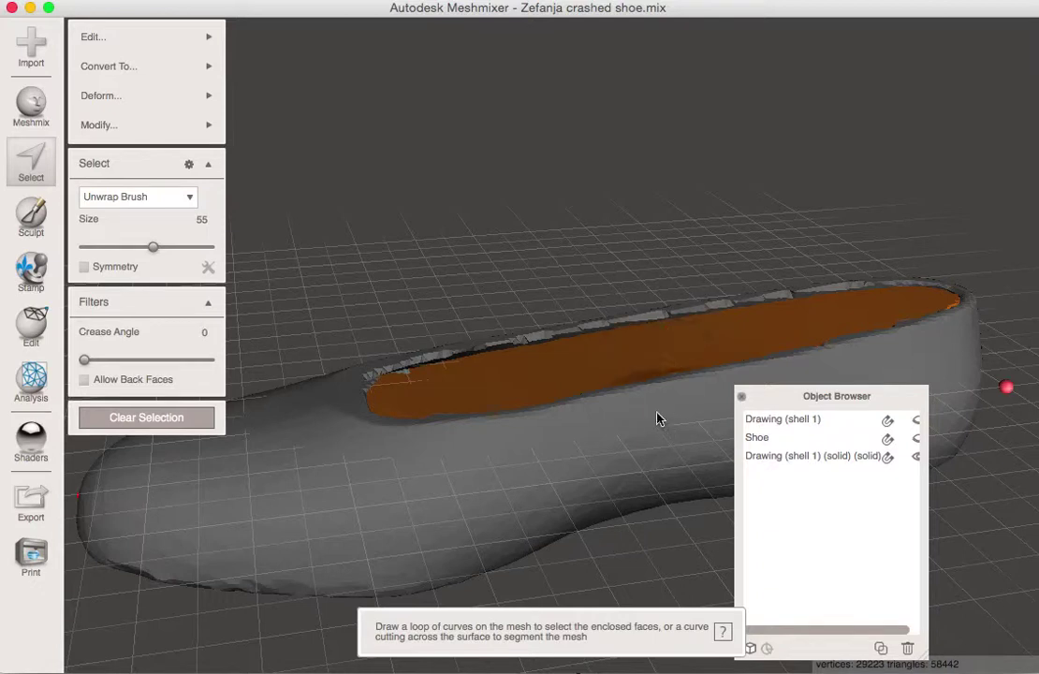
right_drag(661, 420, 578, 486)
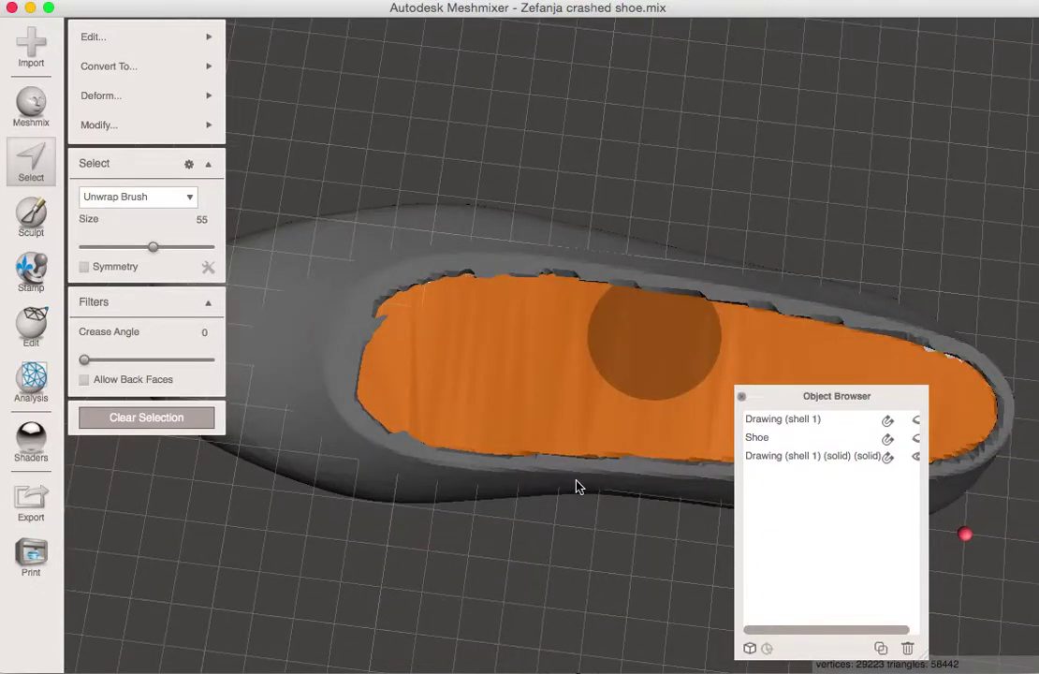
- Clear that selection, double-click to select the whole inner surface, and discard it
click(183, 421)
key(s)
double_click(526, 408)
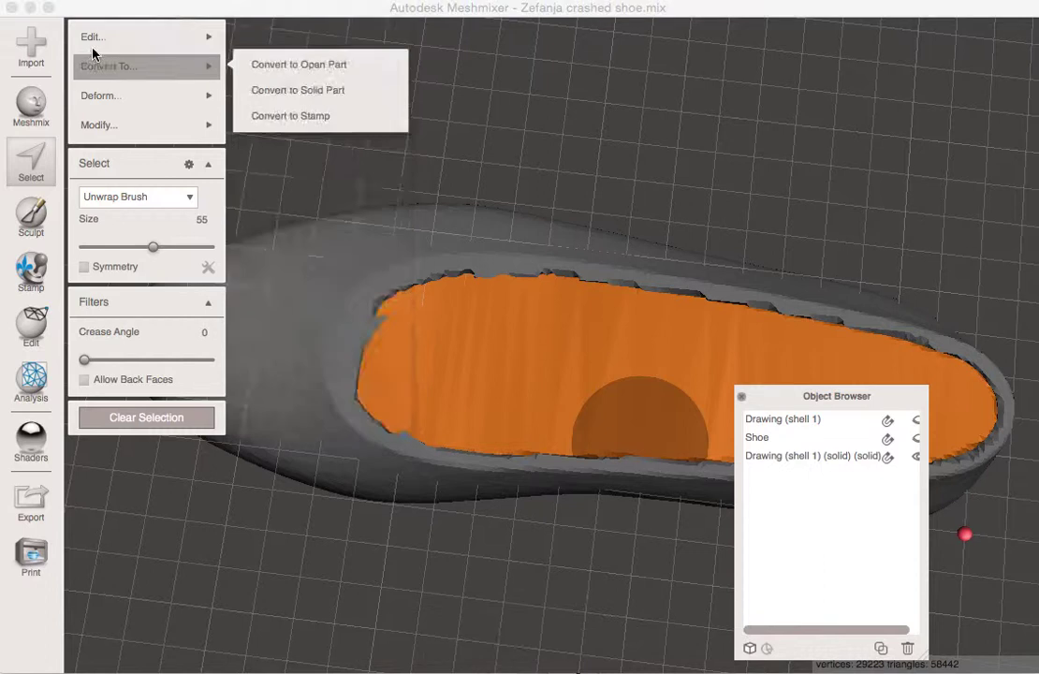
mouse_move(92, 40)
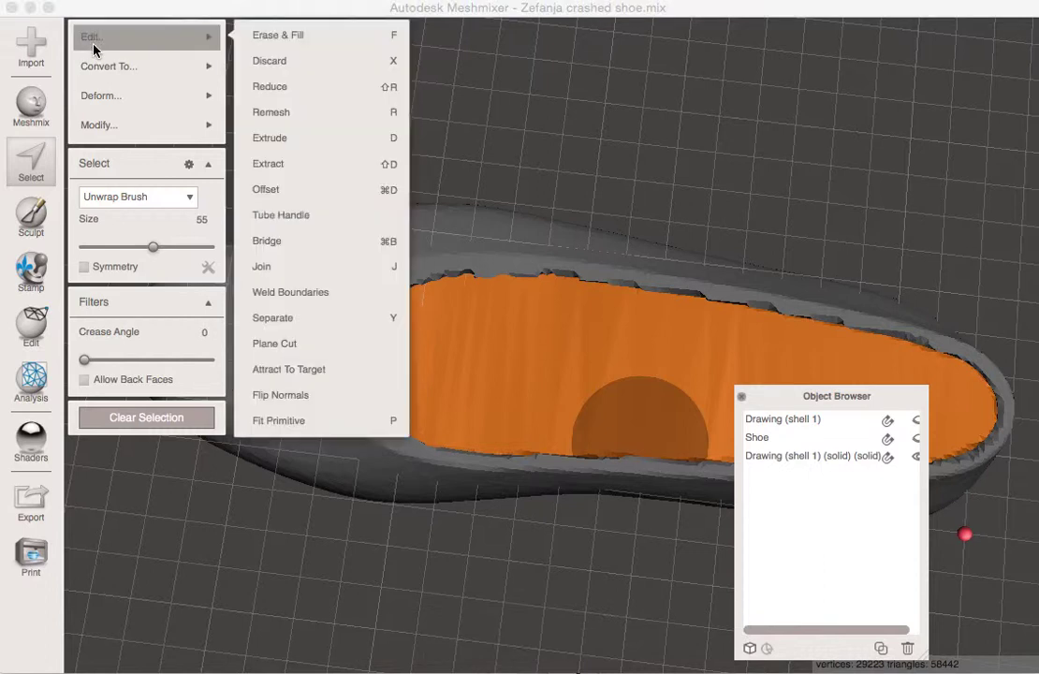
click(306, 63)
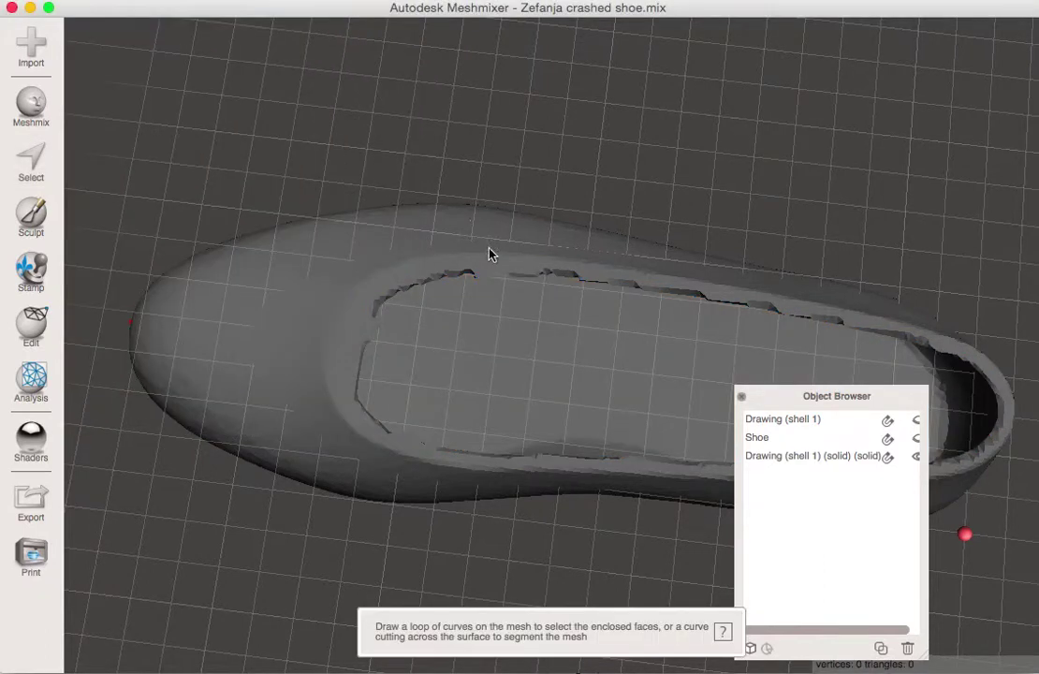
right_drag(488, 253, 470, 227)
scroll(476, 339, up, 5)
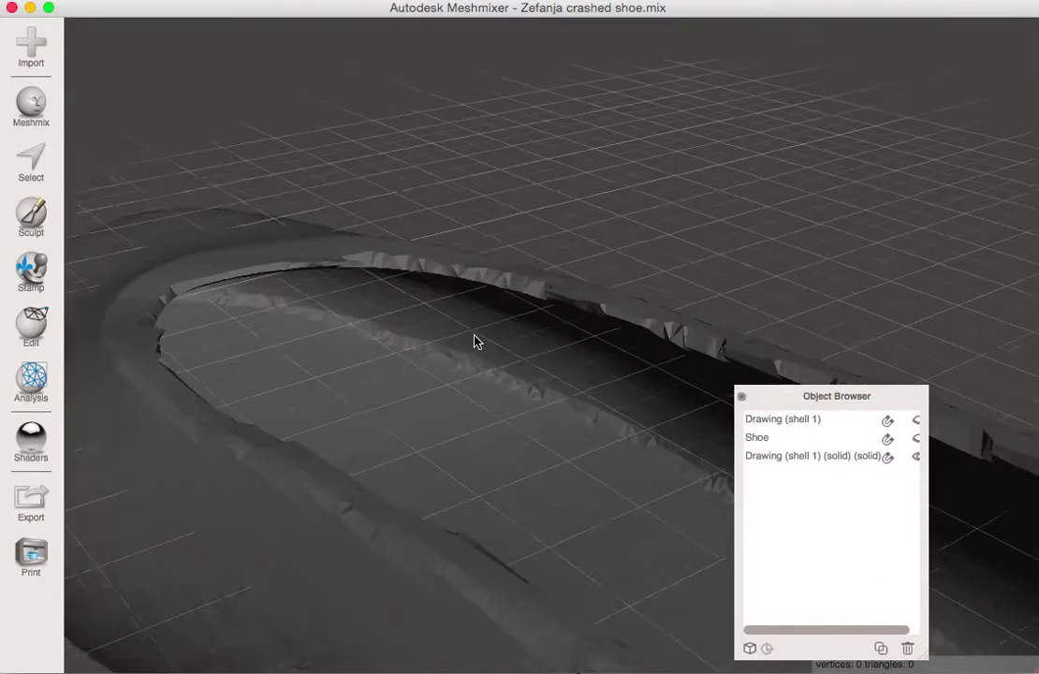
right_drag(476, 344, 562, 297)
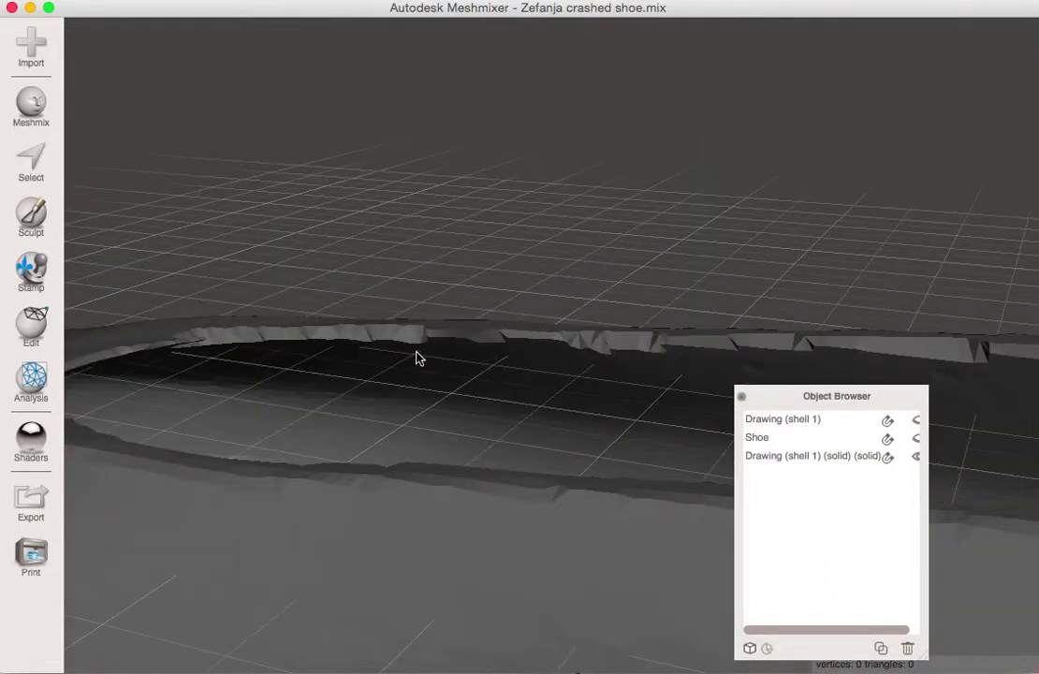
right_drag(420, 357, 169, 340)
scroll(477, 366, up, 5)
right_drag(478, 366, 445, 443)
click(36, 208)
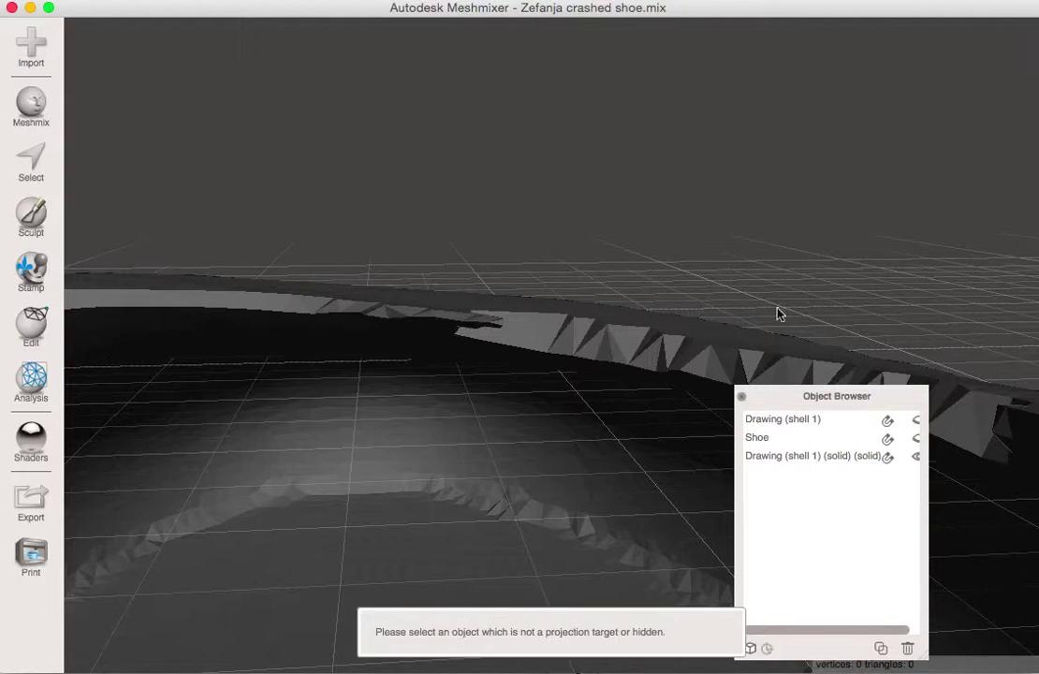
click(794, 456)
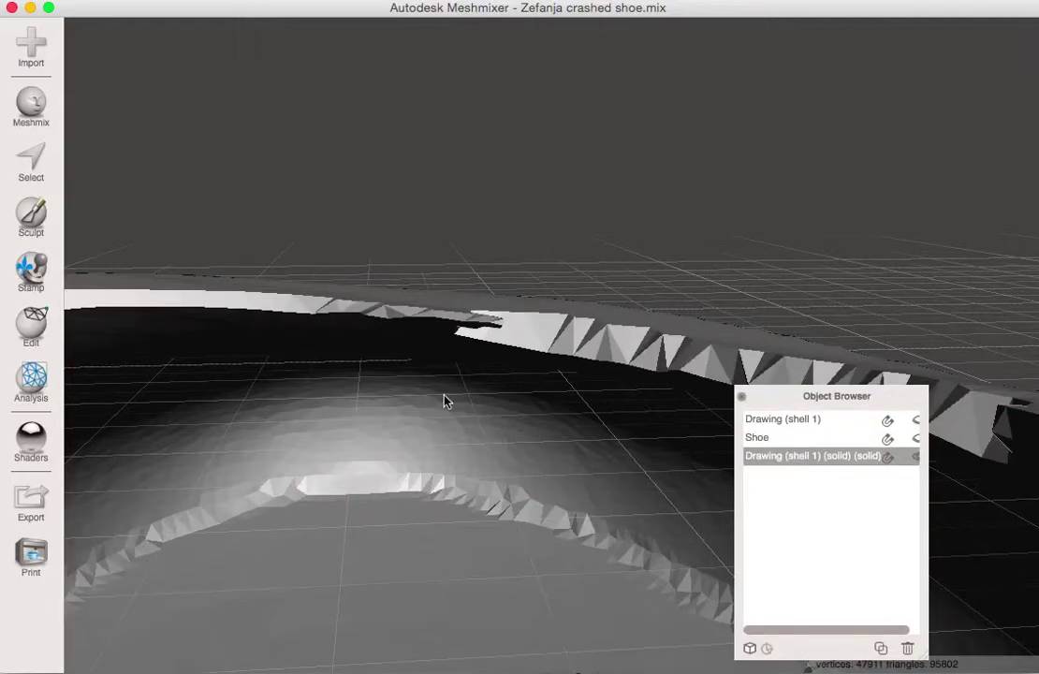
right_drag(446, 401, 397, 354)
- Choose the ShrinkSmooth sculpt brush and reduce its size to 24
click(26, 223)
click(99, 73)
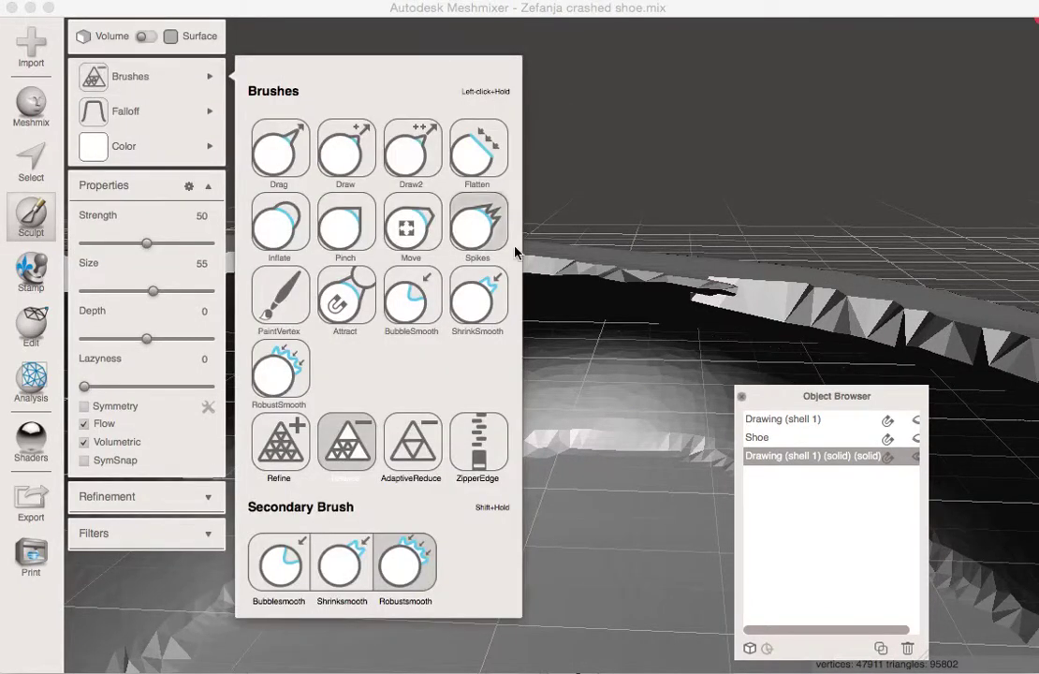
click(493, 316)
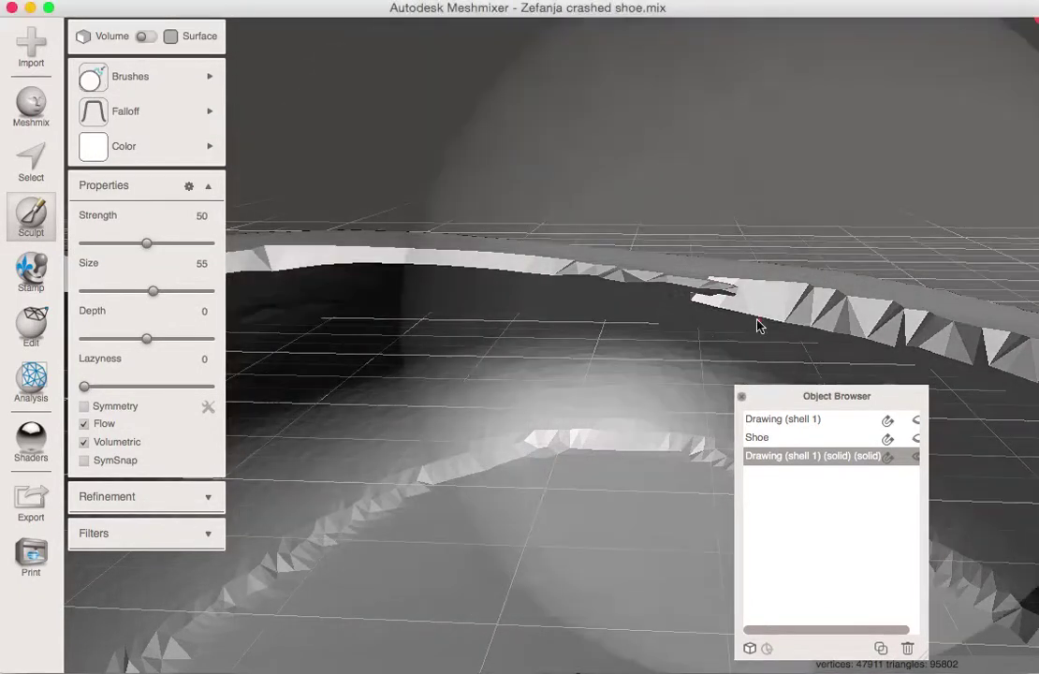
right_drag(718, 296, 499, 113)
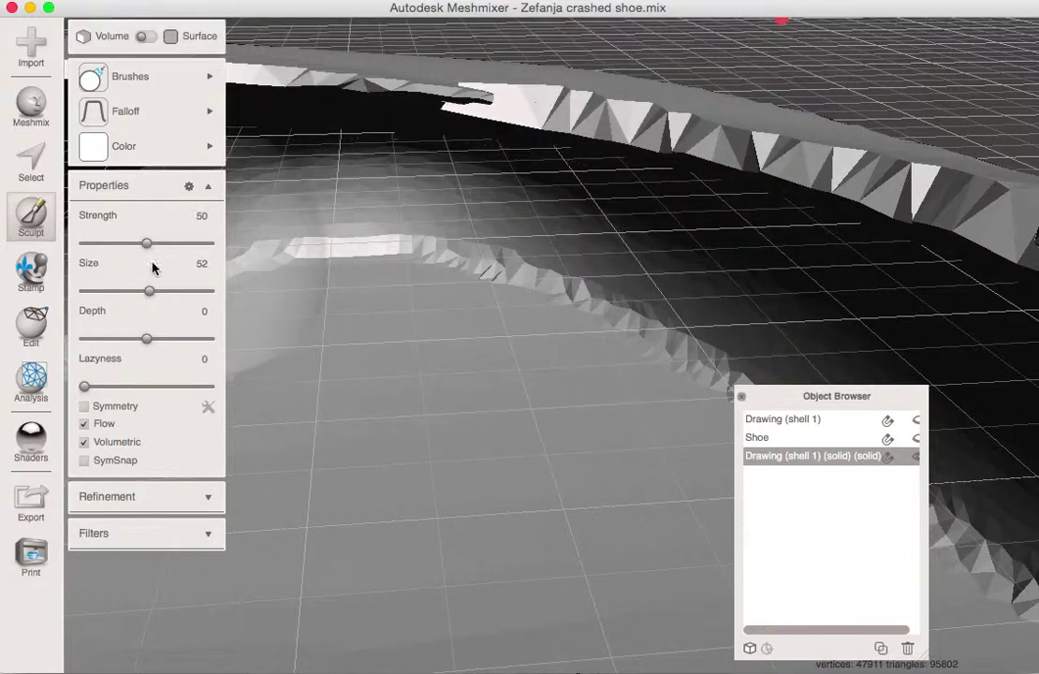
drag(153, 291, 103, 293)
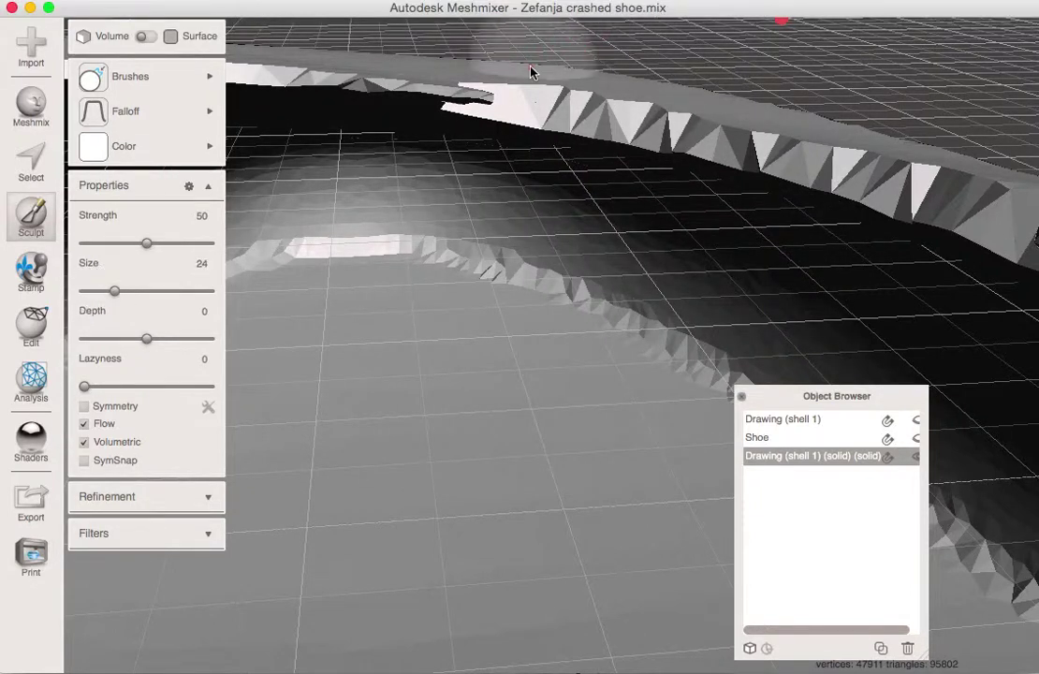
- Smooth the white notch and the jagged teeth along the rim and top edge
mouse_move(524, 74)
mouse_down()
mouse_move(480, 104)
mouse_move(416, 98)
mouse_move(491, 105)
mouse_move(338, 88)
mouse_move(639, 97)
mouse_move(687, 149)
mouse_move(783, 156)
mouse_move(895, 200)
mouse_up()
scroll(894, 199, up, 5)
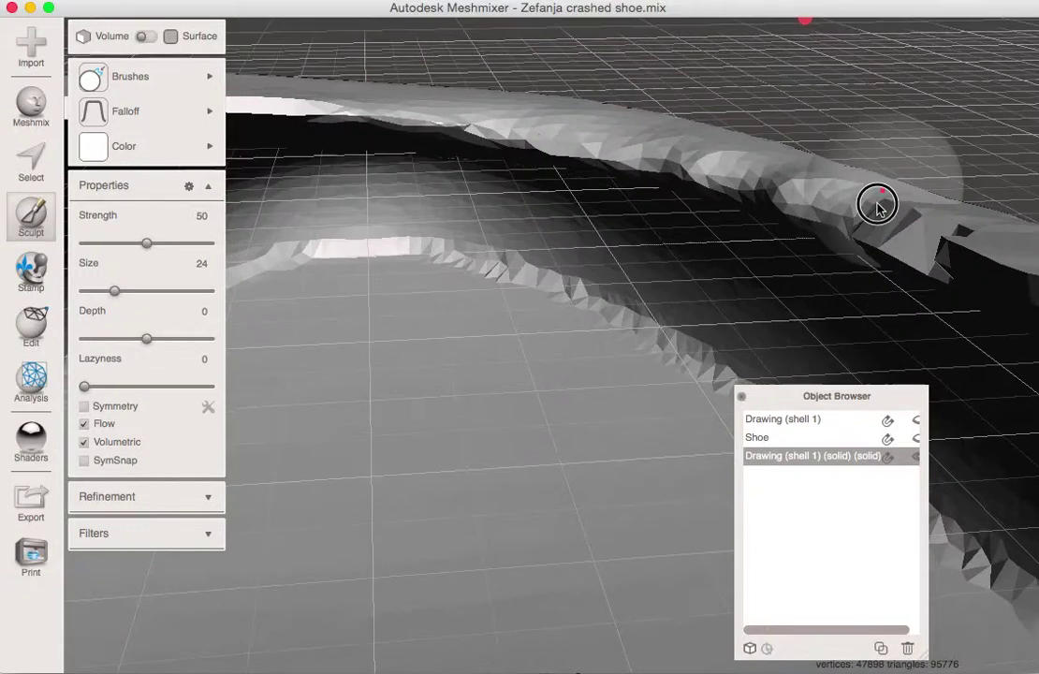
scroll(866, 279, down, 5)
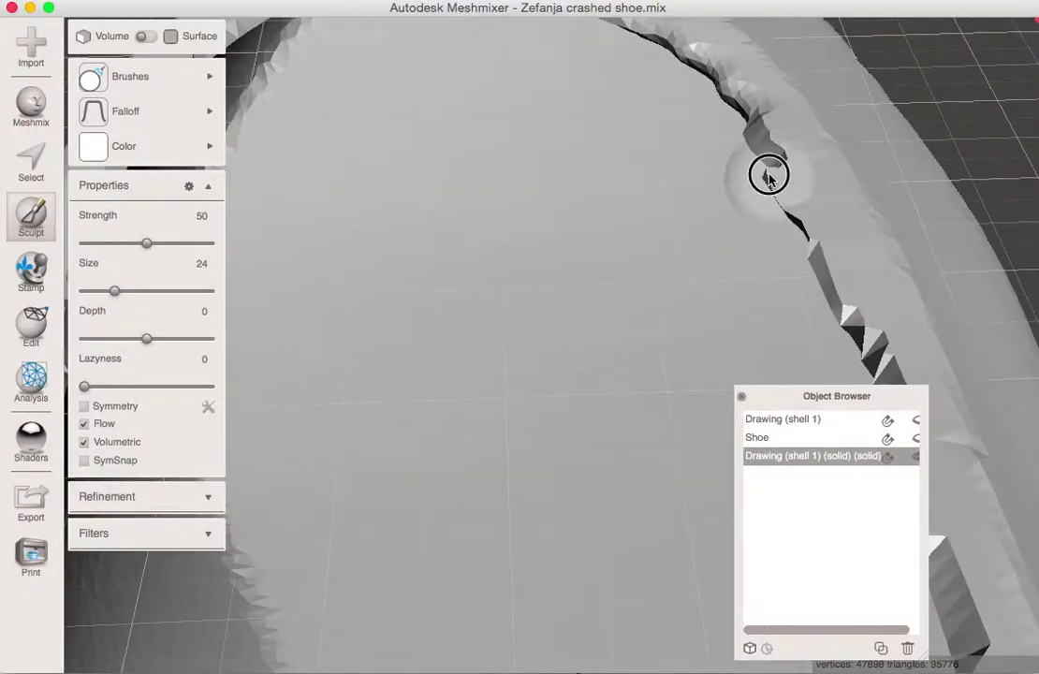
scroll(777, 163, down, 5)
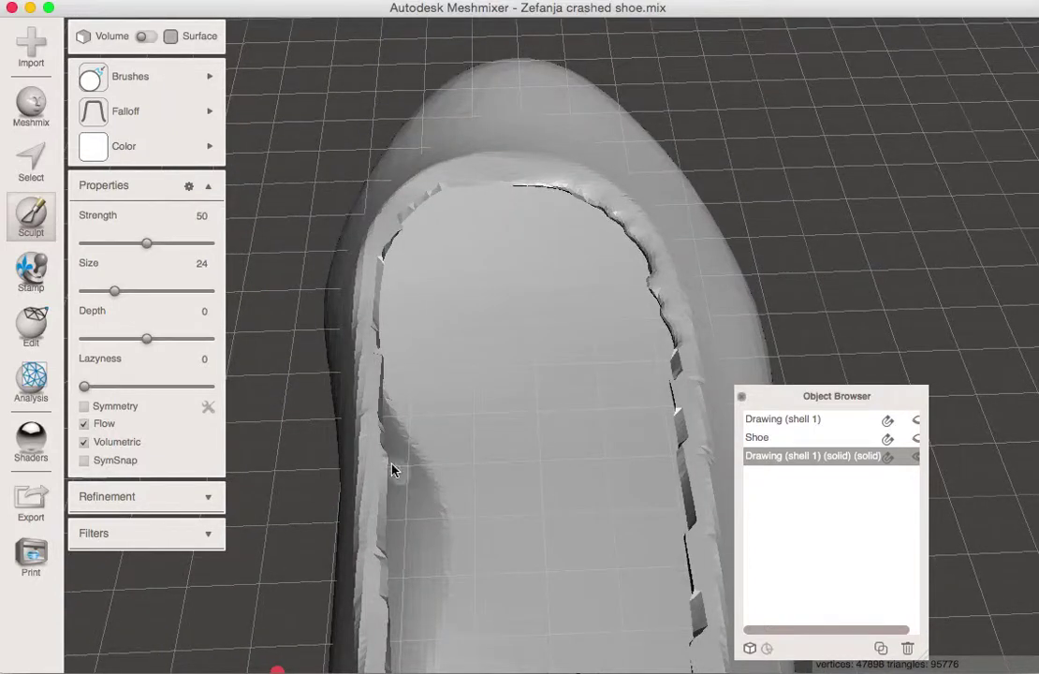
right_drag(609, 499, 942, 294)
mouse_move(989, 267)
mouse_down()
mouse_move(891, 283)
mouse_move(952, 285)
mouse_move(912, 275)
mouse_move(945, 273)
mouse_move(816, 282)
mouse_move(539, 327)
mouse_move(602, 322)
mouse_up()
right_drag(538, 327, 807, 349)
mouse_move(808, 348)
mouse_down()
mouse_move(602, 325)
mouse_move(626, 315)
mouse_move(272, 248)
mouse_up()
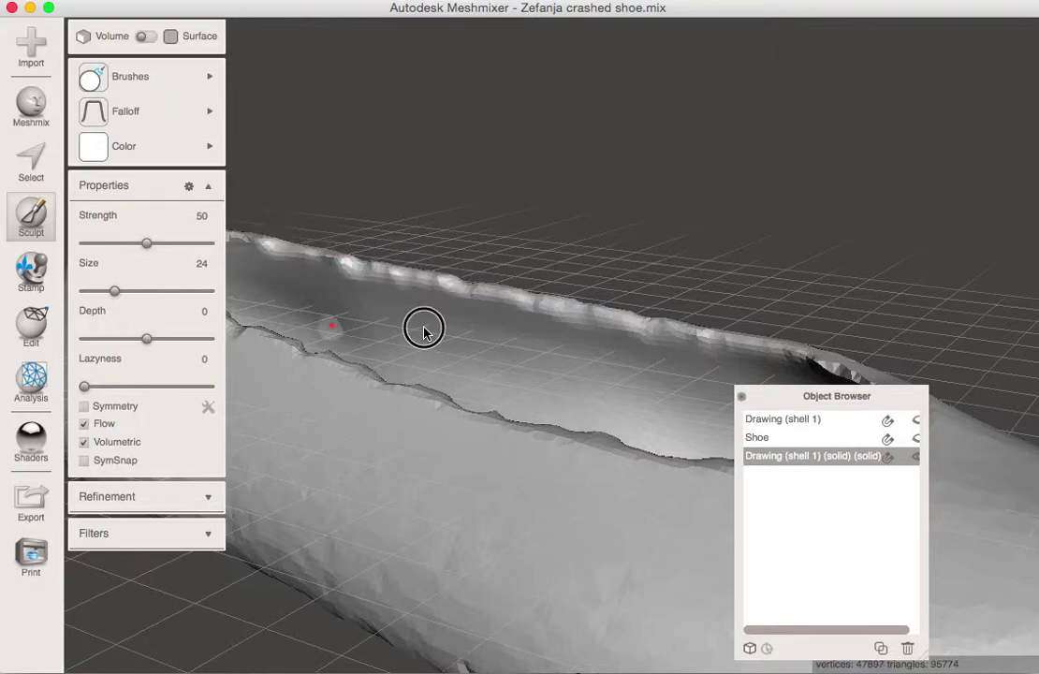
right_drag(424, 332, 773, 314)
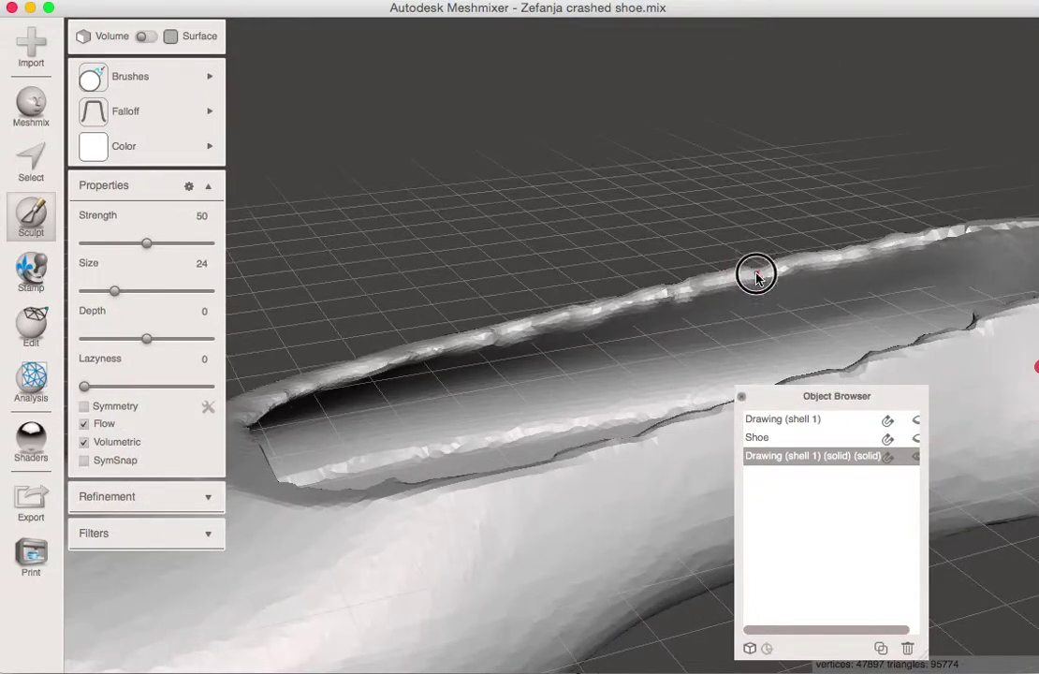